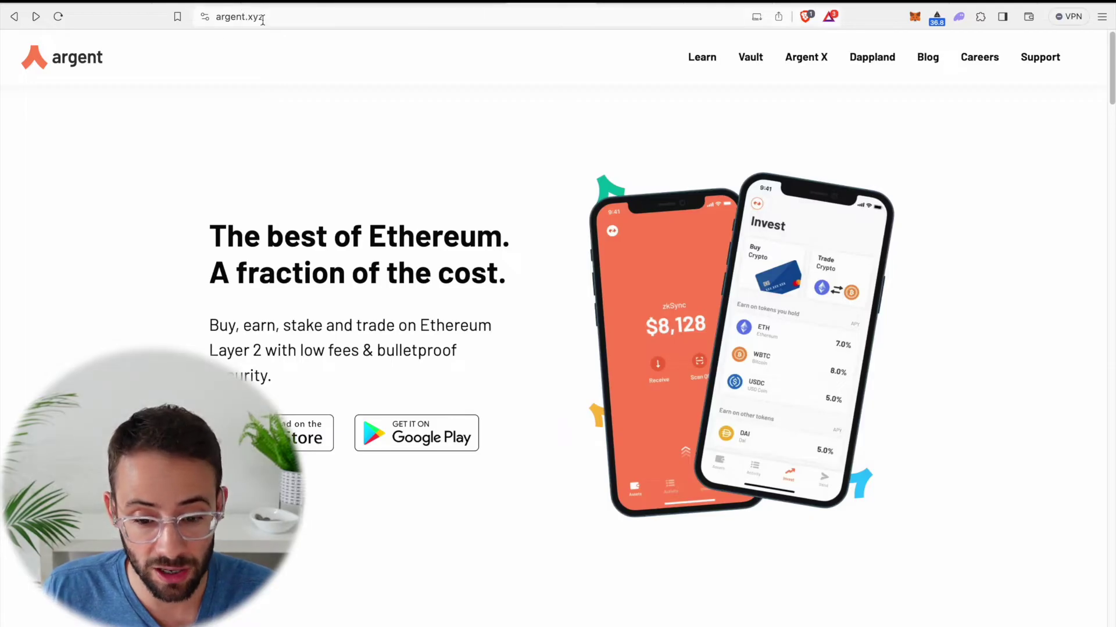
# Install Argent X from the Chrome Web Store into Brave and pin it to the toolbar
pyautogui.click(813, 62)
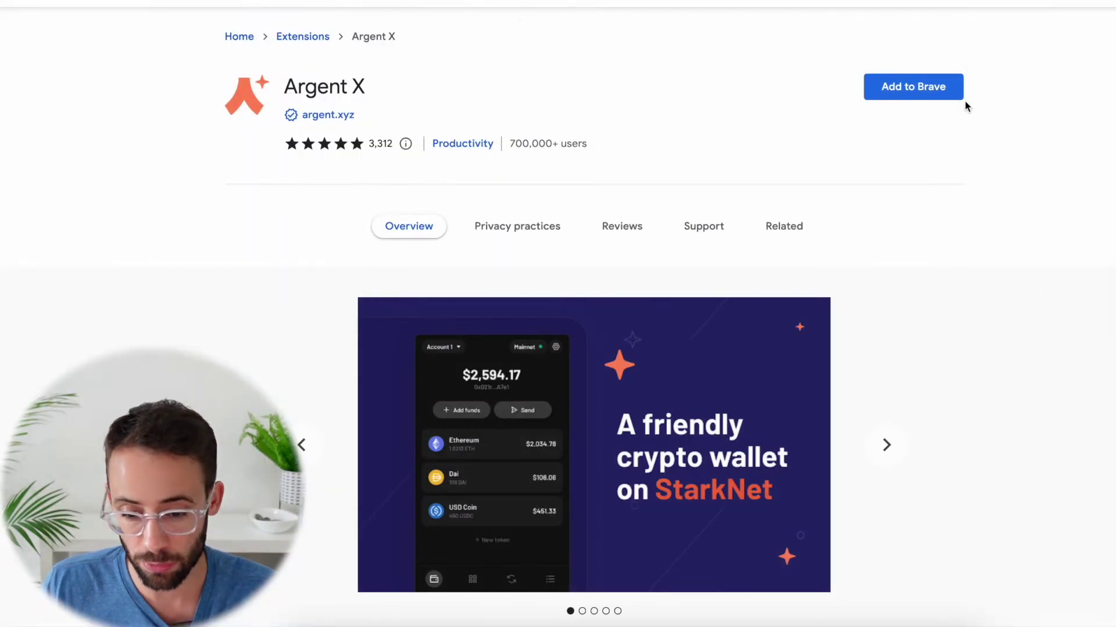
pyautogui.click(912, 92)
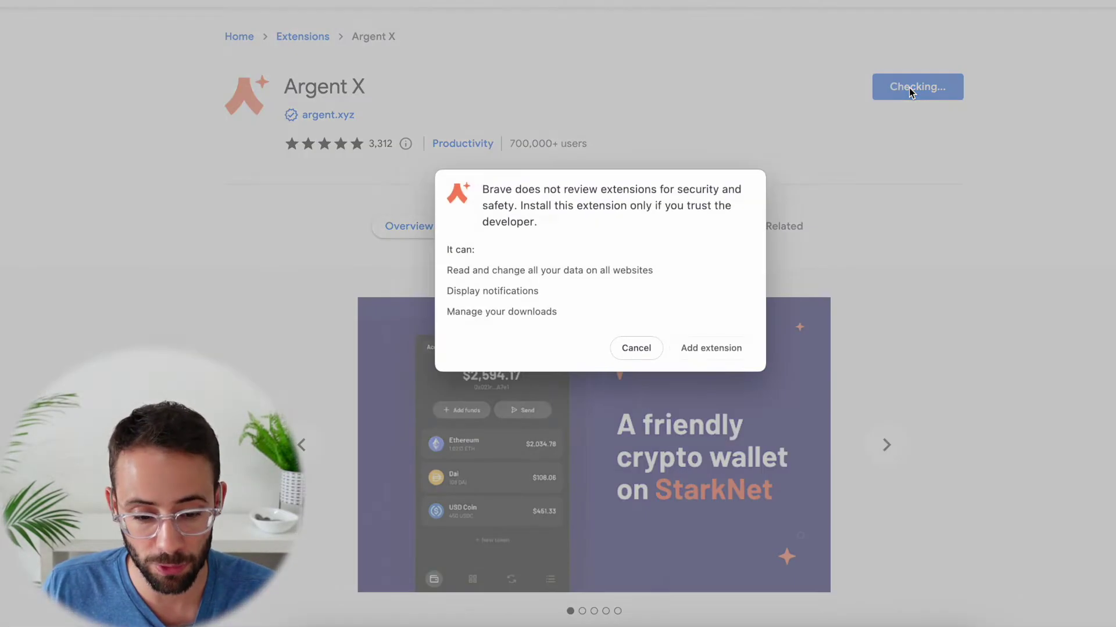
pyautogui.click(720, 349)
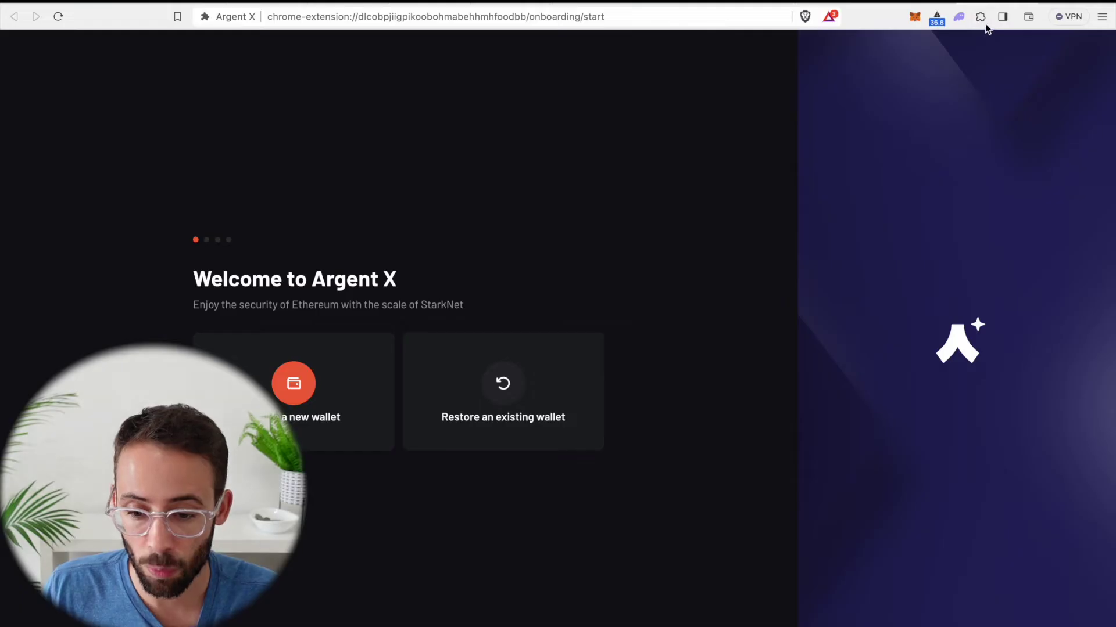
pyautogui.click(980, 18)
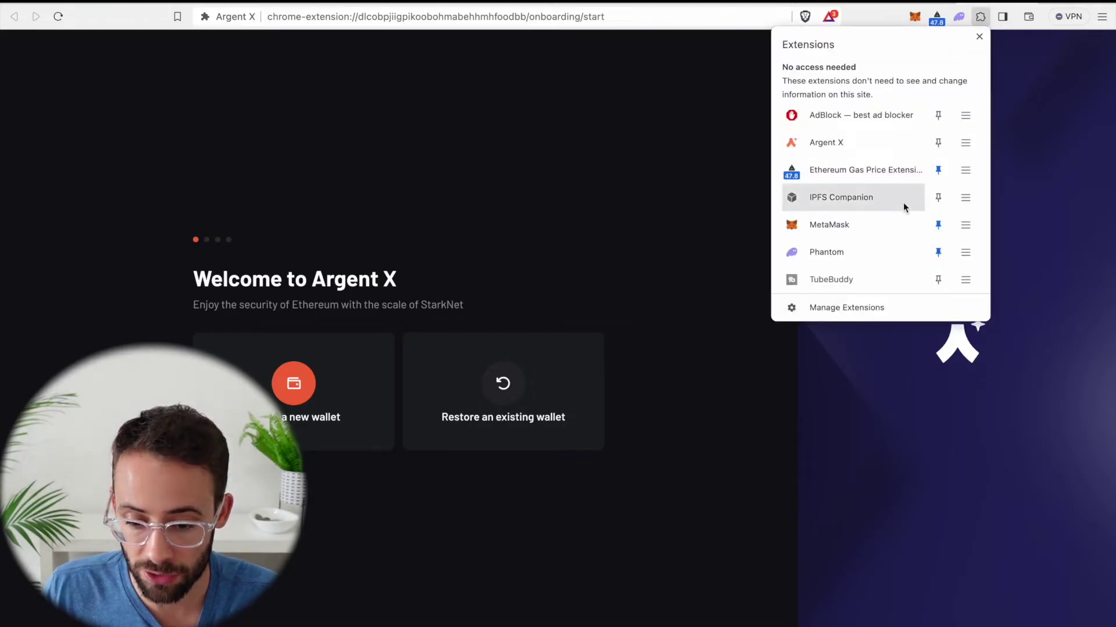
pyautogui.click(937, 142)
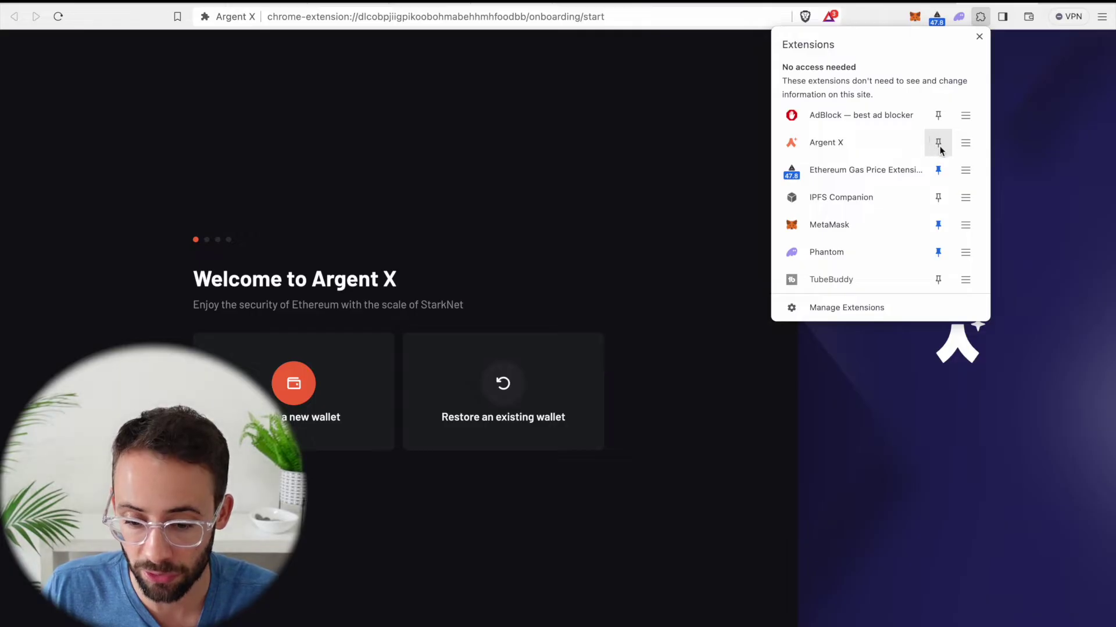
# Create a new Argent X wallet and finish setup, leaving Account 1 on Mainnet
pyautogui.click(982, 17)
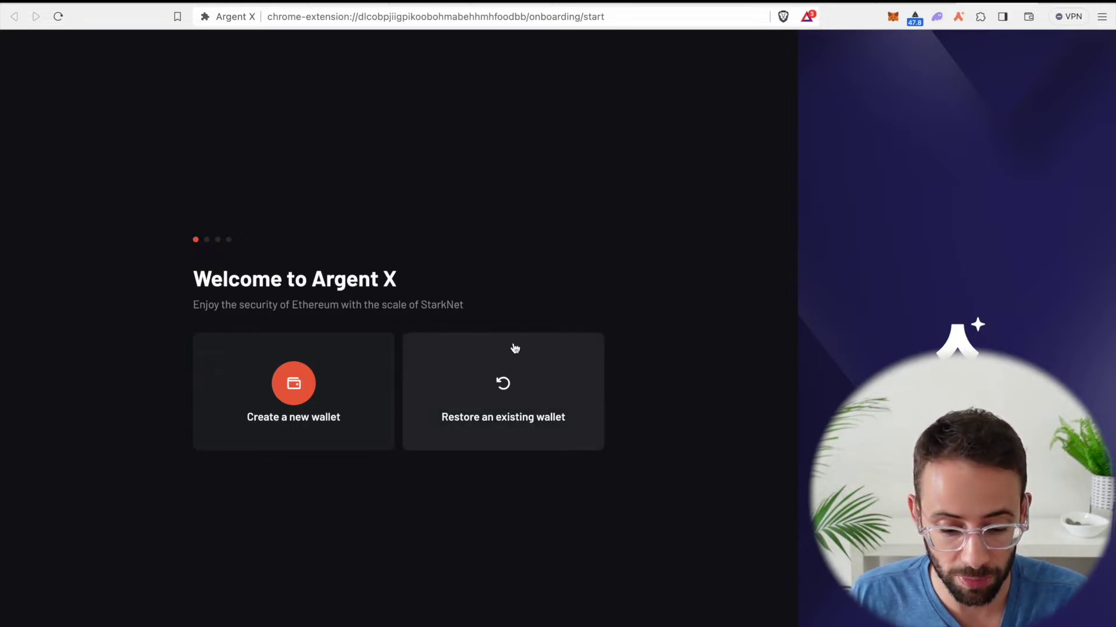
pyautogui.click(324, 400)
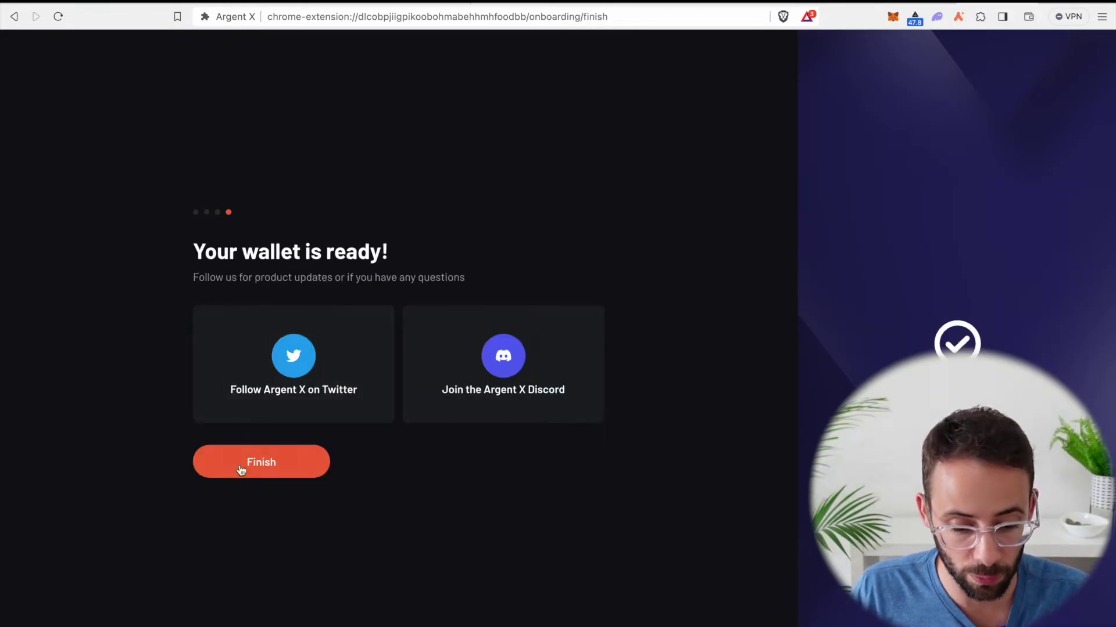
pyautogui.click(263, 470)
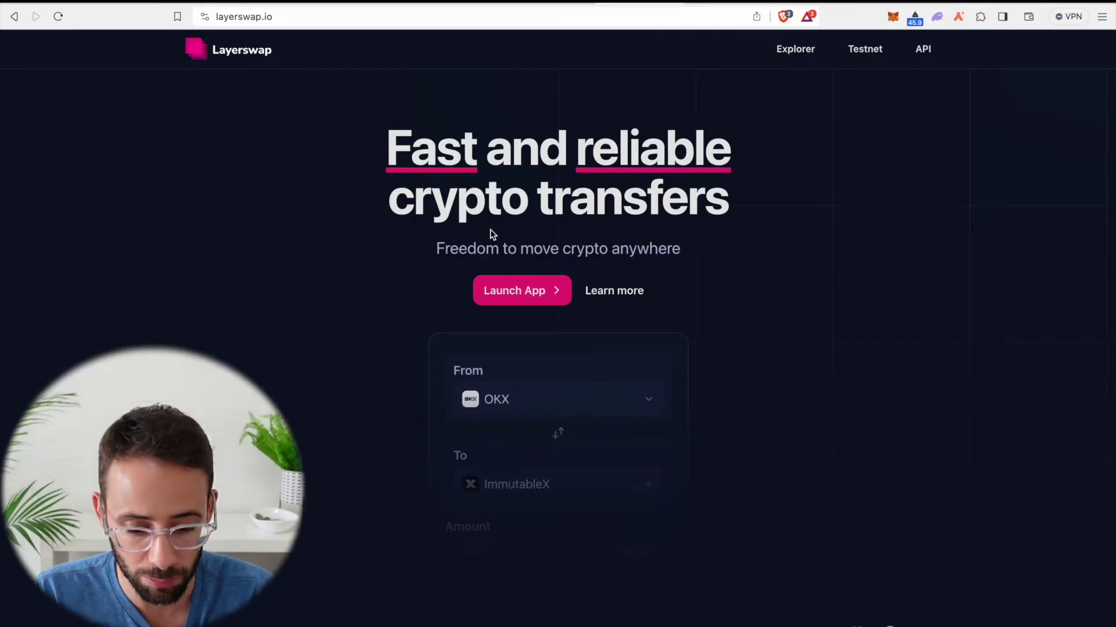
# Launch the Layerswap app and connect the MetaMask wallet account to it
pyautogui.click(519, 290)
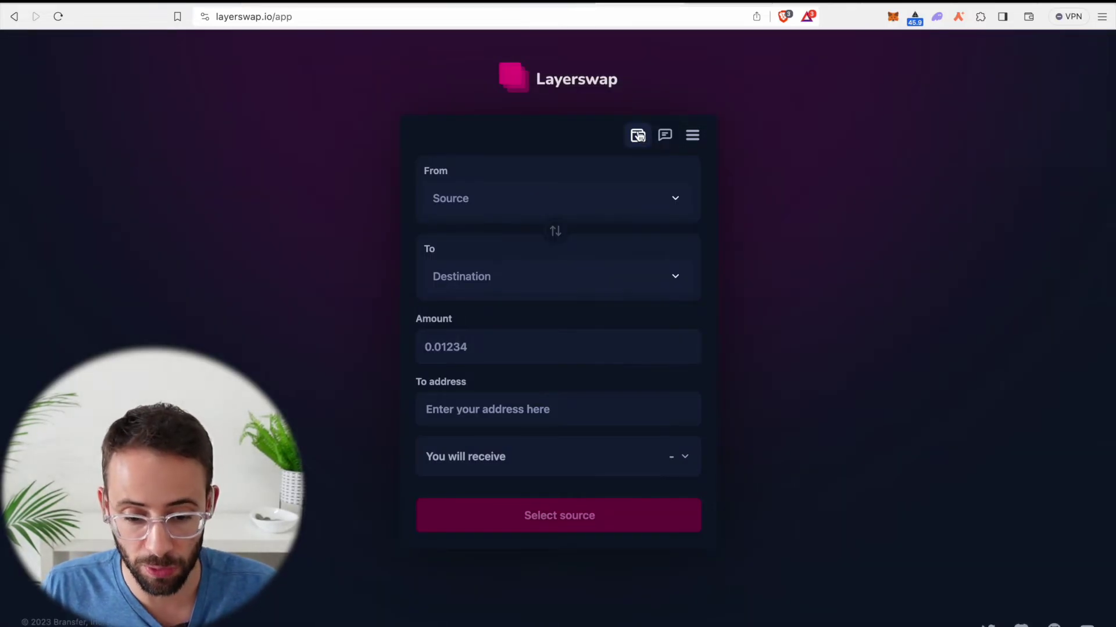
pyautogui.click(638, 135)
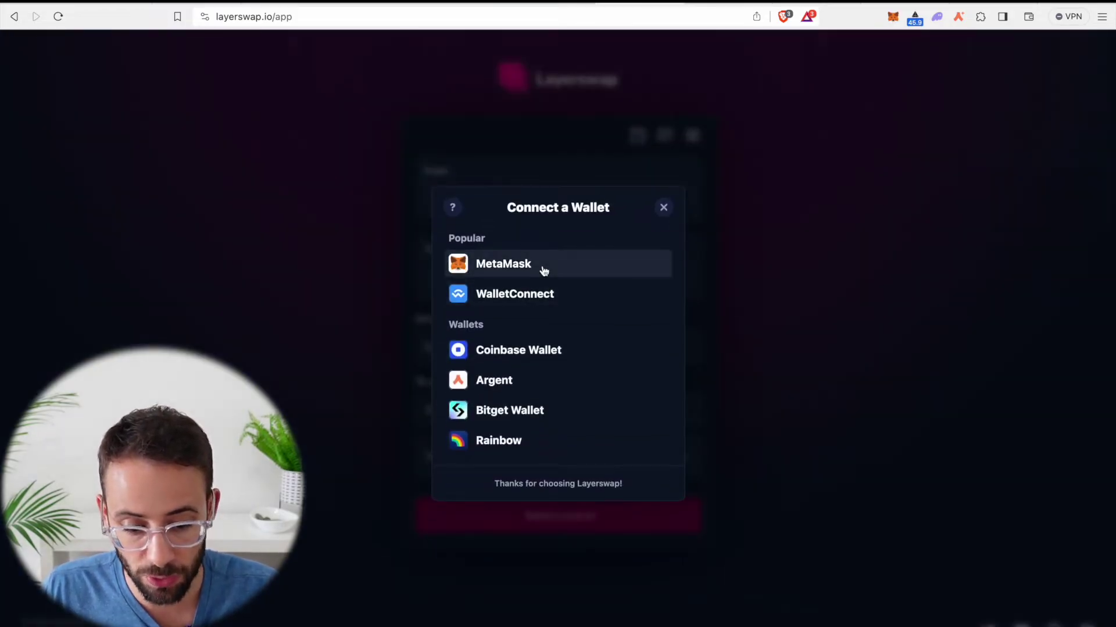
pyautogui.click(516, 269)
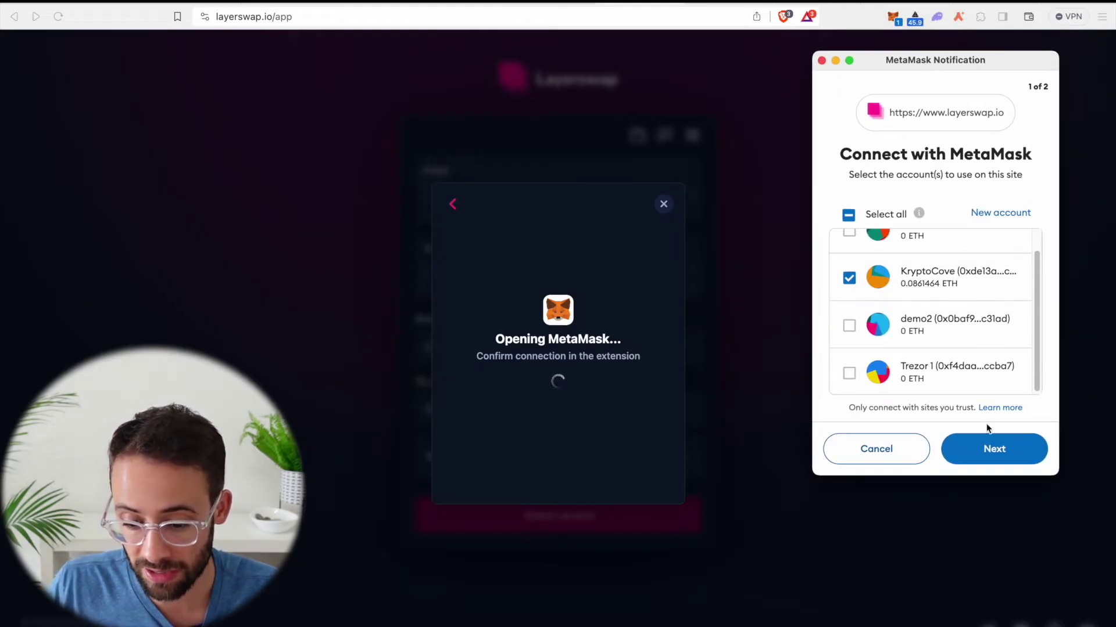
pyautogui.click(993, 455)
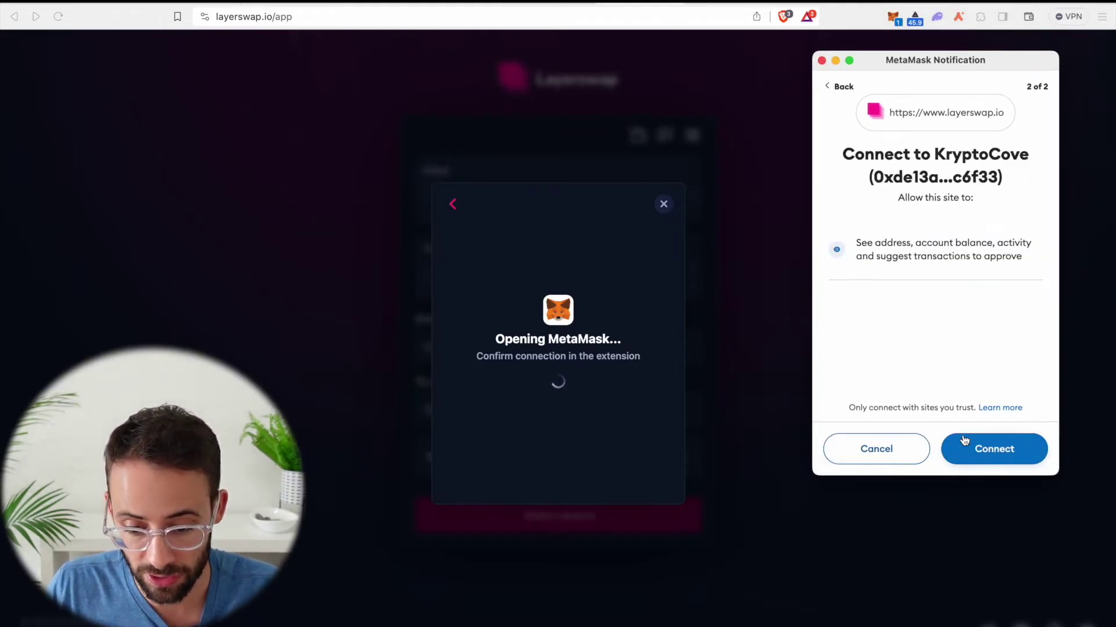
pyautogui.click(1000, 457)
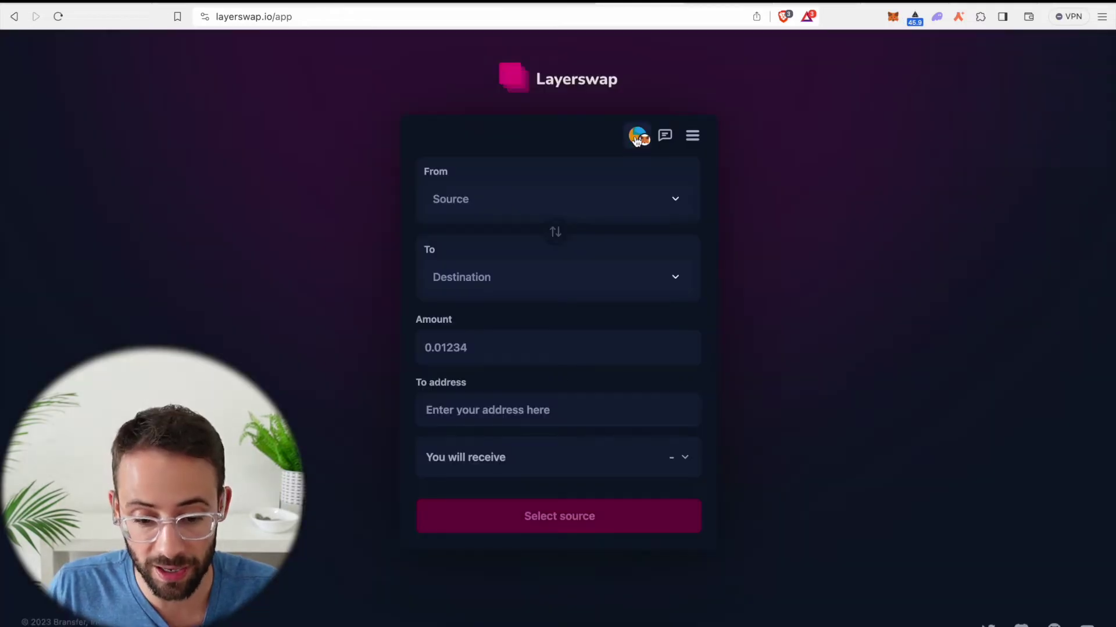
# Set the transfer route from zkSync Era to Starknet
pyautogui.click(597, 205)
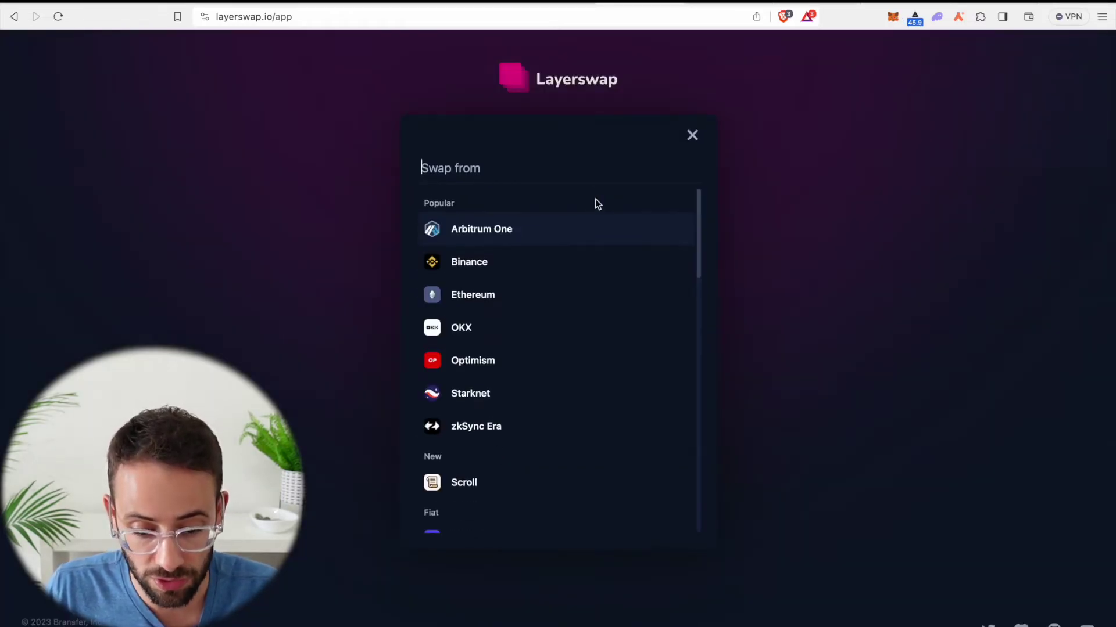
pyautogui.scroll(-2, 530, 366)
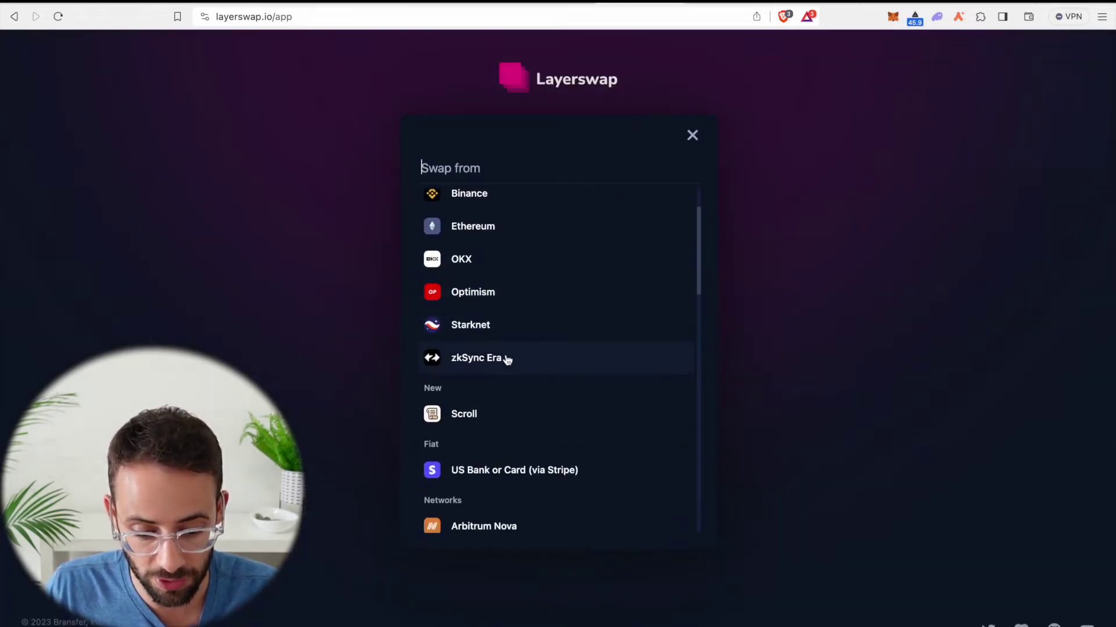
pyautogui.click(482, 359)
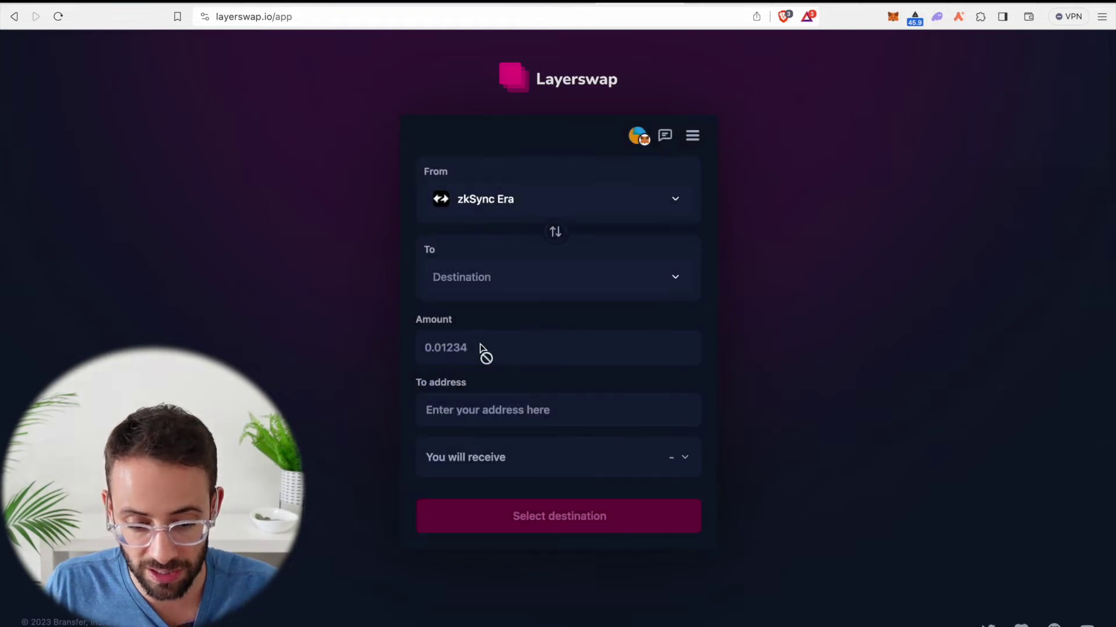
pyautogui.click(513, 278)
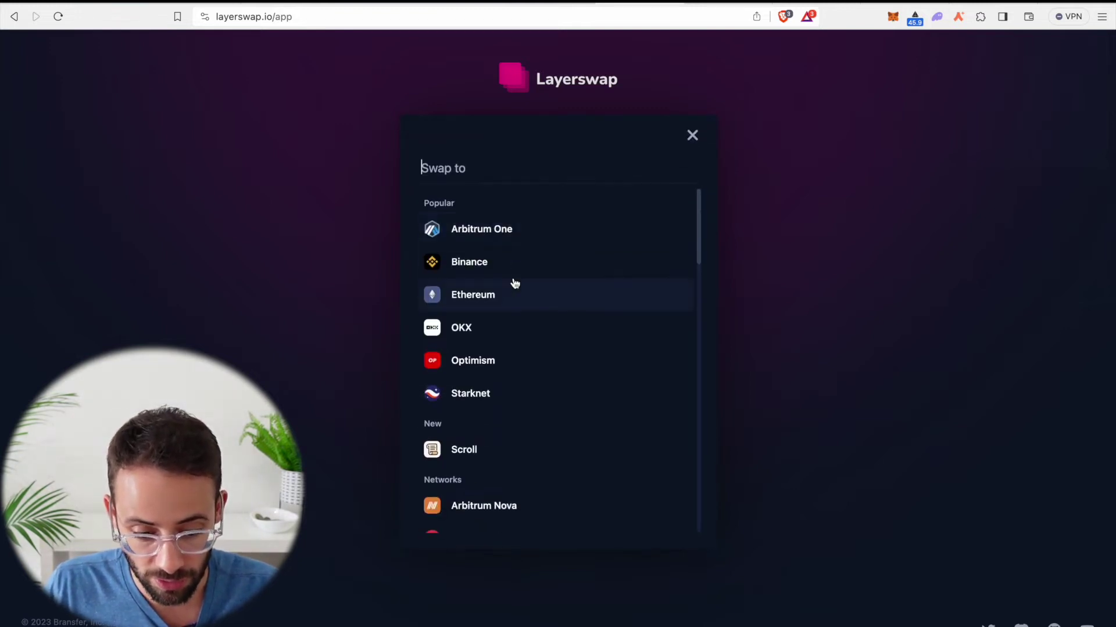
pyautogui.click(495, 391)
pyautogui.click(535, 198)
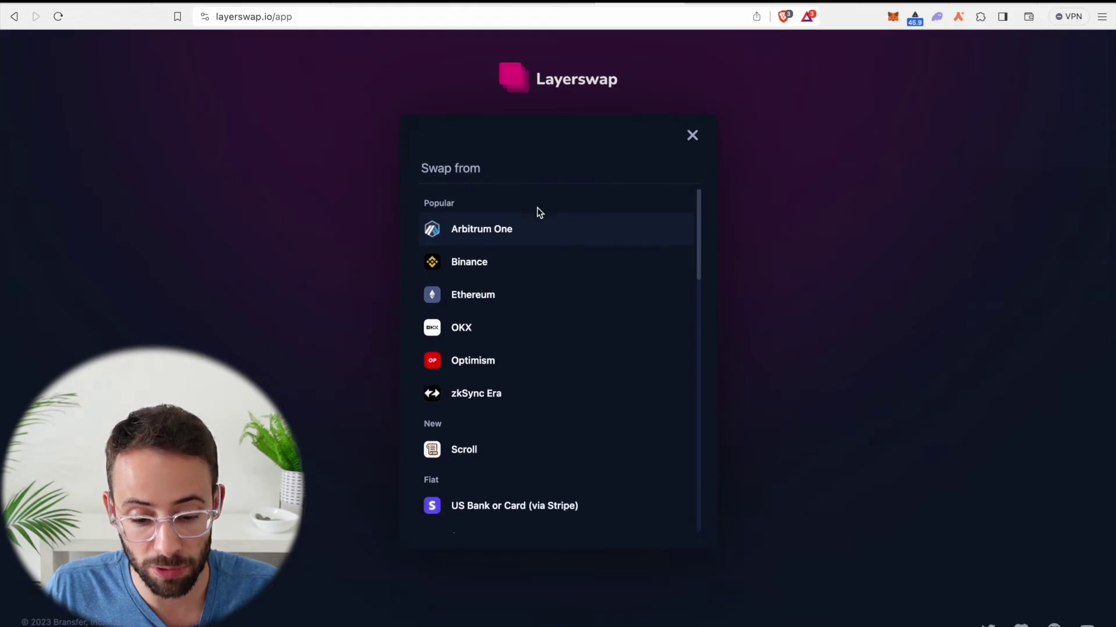
pyautogui.scroll(-3, 543, 366)
pyautogui.scroll(3, 535, 384)
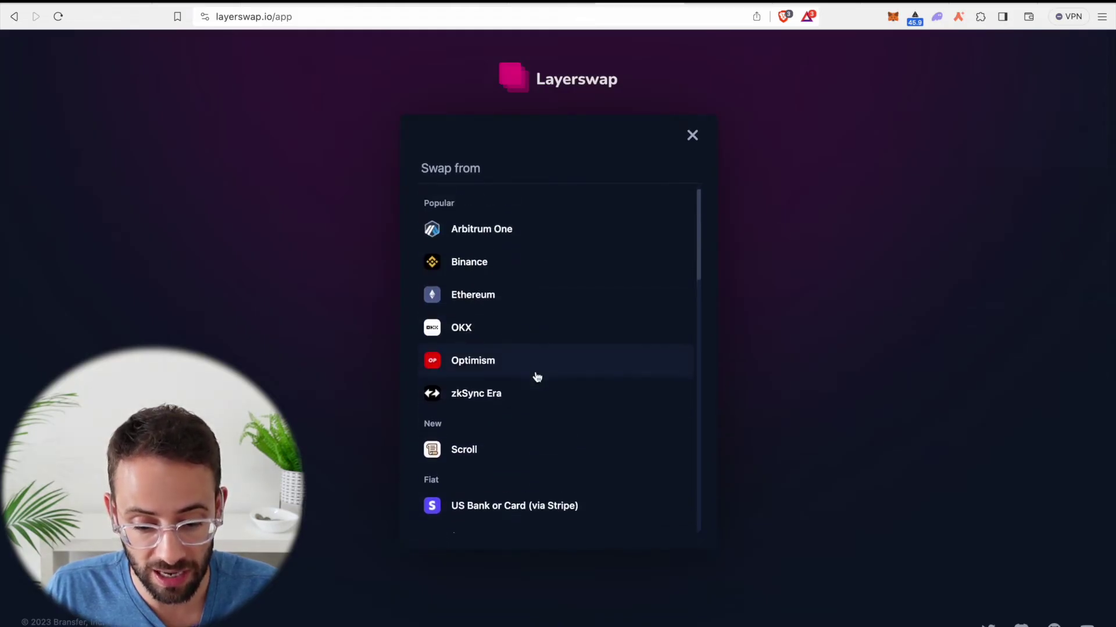
pyautogui.click(692, 136)
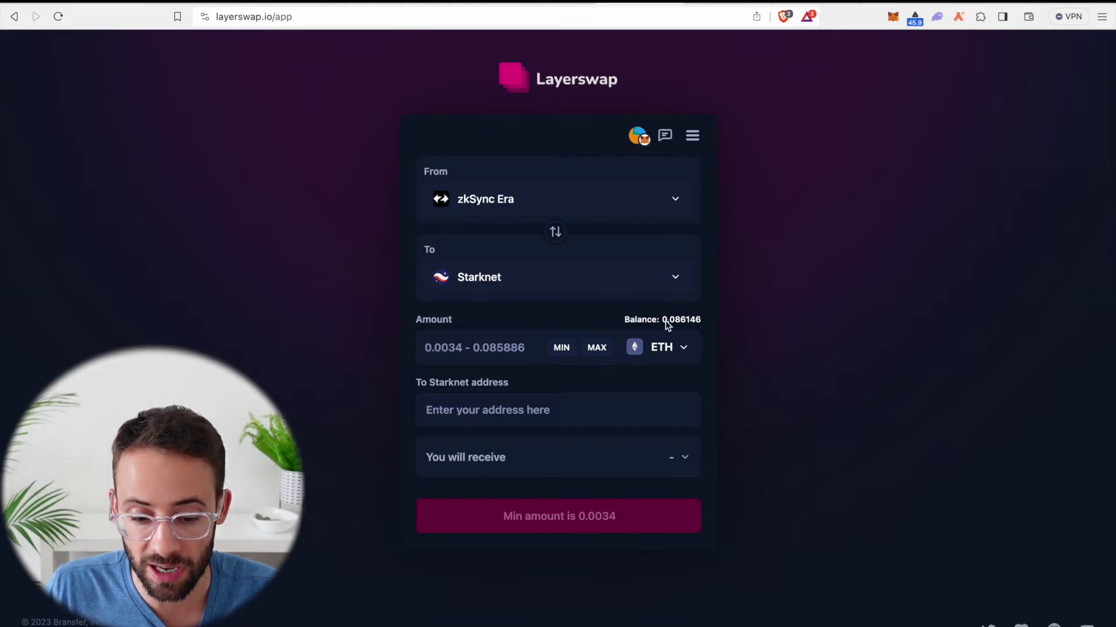
# Check which network MetaMask is currently on
pyautogui.click(892, 15)
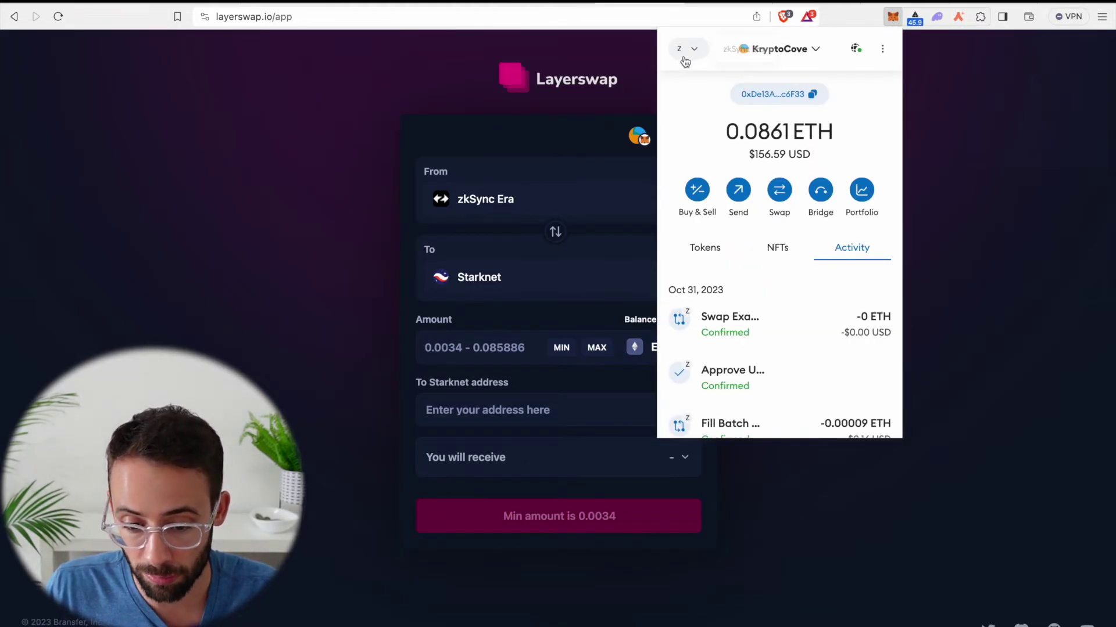
pyautogui.click(689, 50)
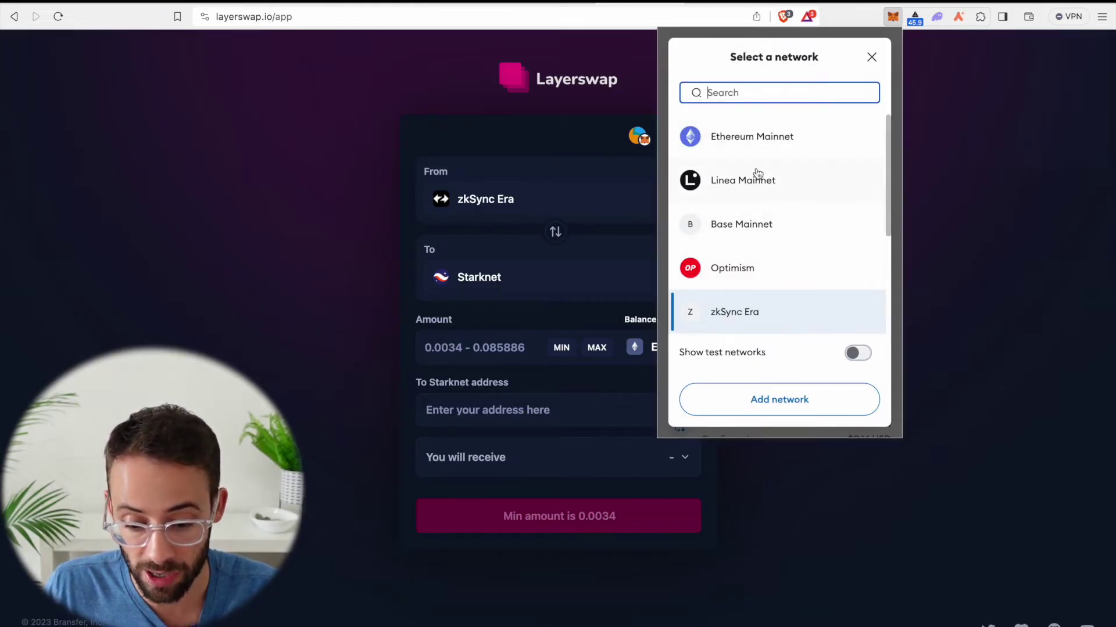
pyautogui.scroll(-1, 773, 232)
pyautogui.scroll(1, 767, 203)
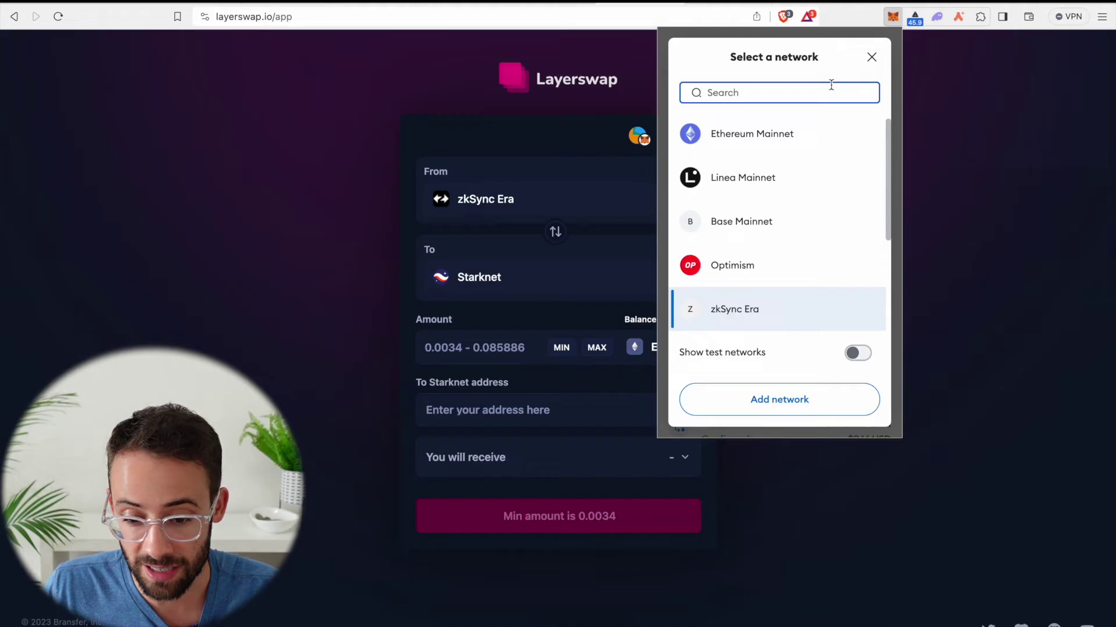
pyautogui.click(871, 57)
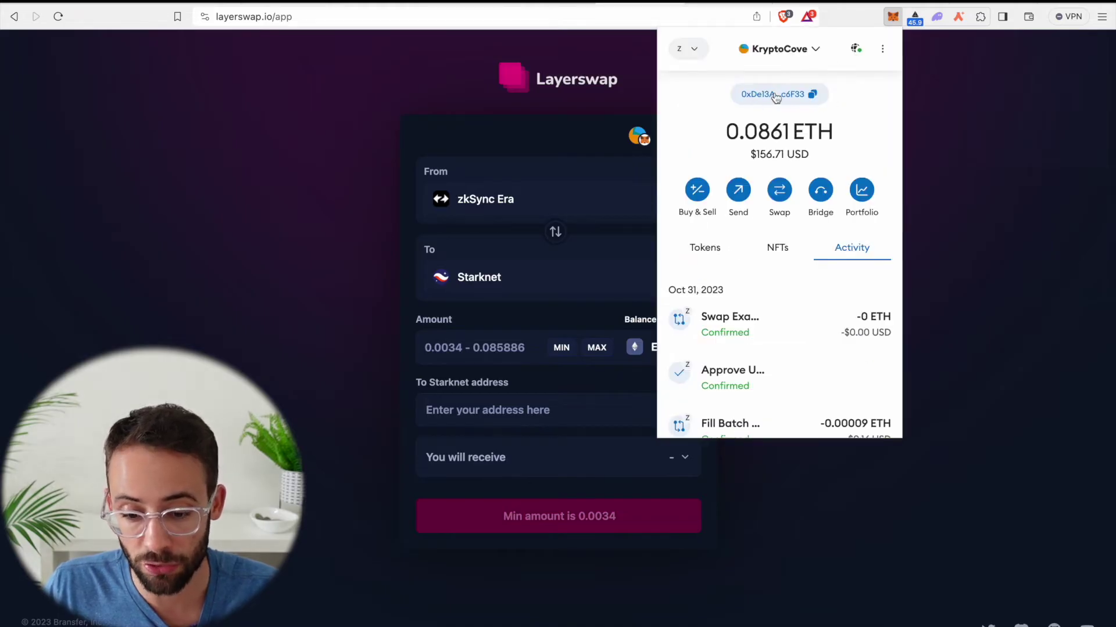
# Copy the Argent X account address and open Layerswap's Starknet destination address entry
pyautogui.click(958, 18)
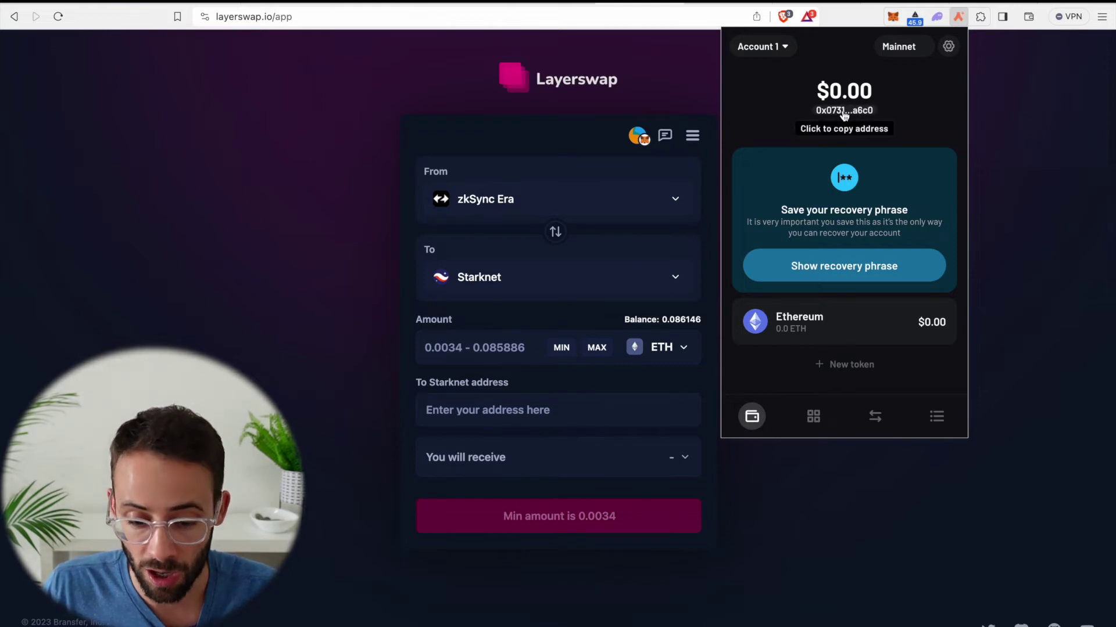
pyautogui.click(844, 111)
pyautogui.click(857, 404)
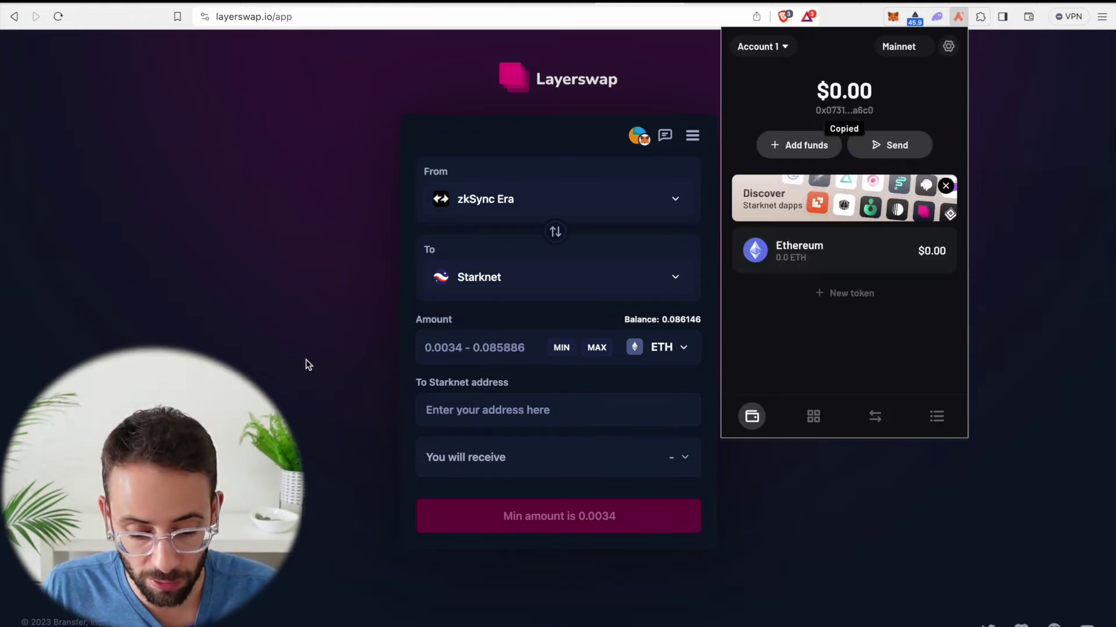
pyautogui.click(312, 364)
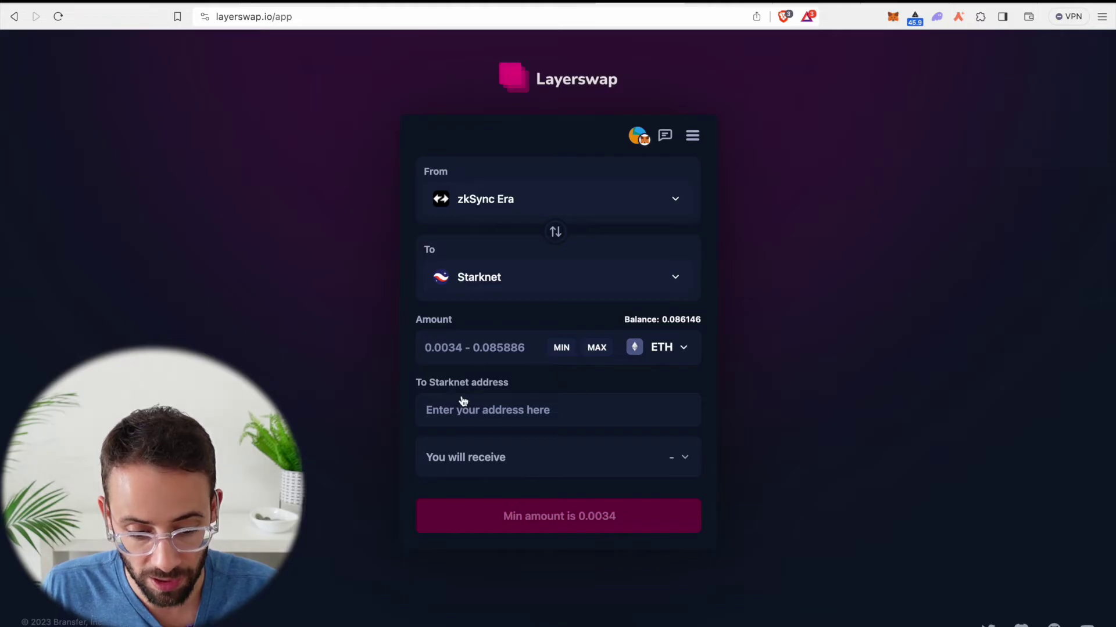
pyautogui.click(526, 413)
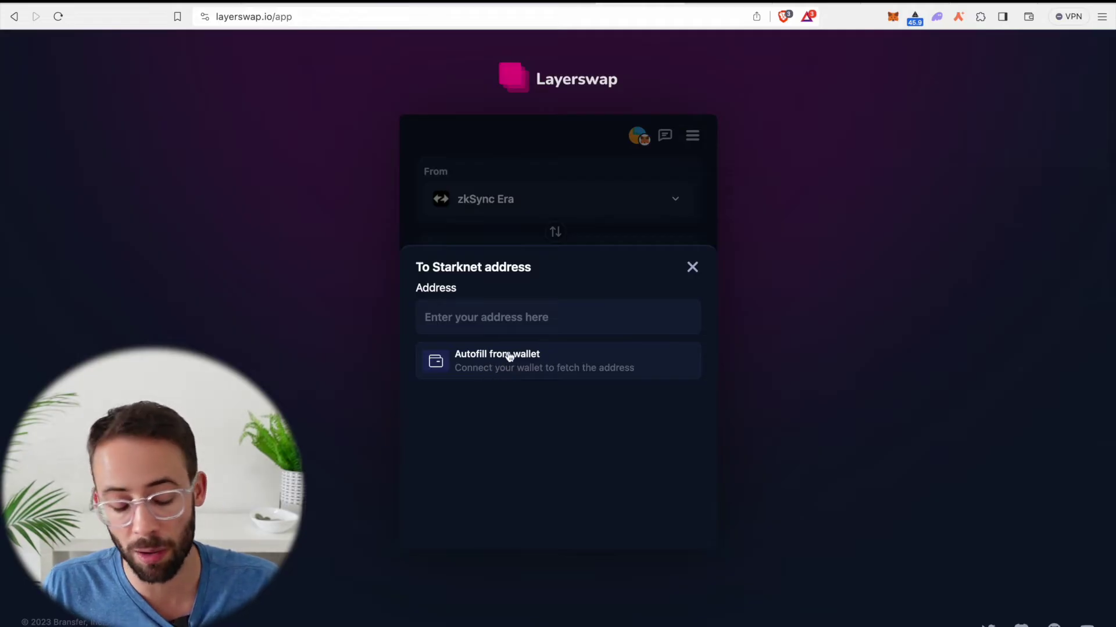
# Connect Argent X to Layerswap and use its account as the Starknet receiving address
pyautogui.click(445, 372)
pyautogui.click(559, 345)
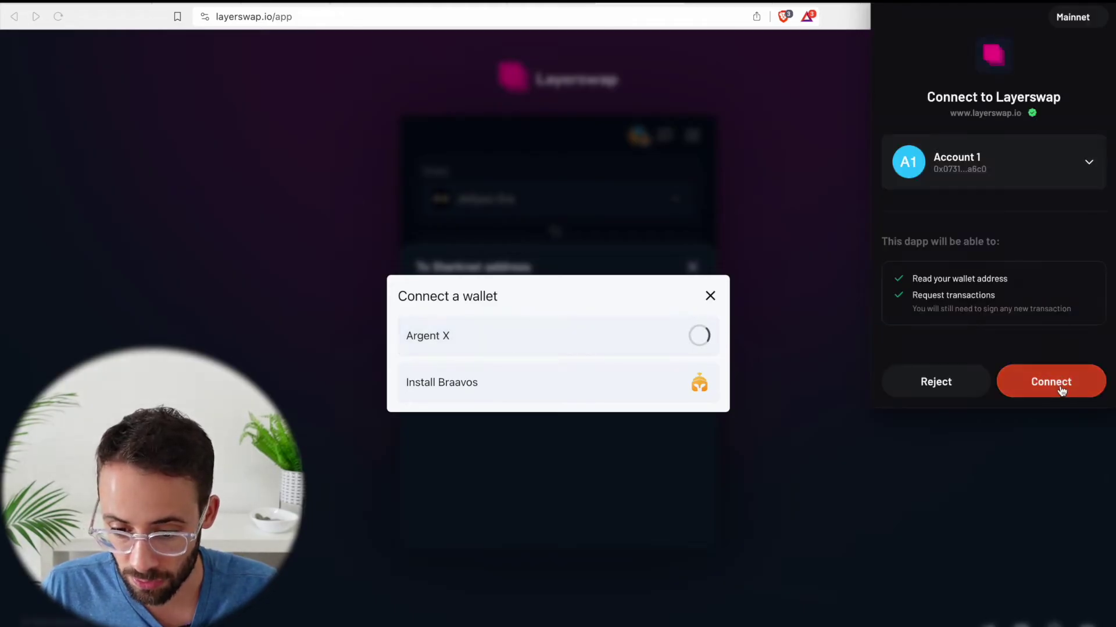
pyautogui.click(1061, 388)
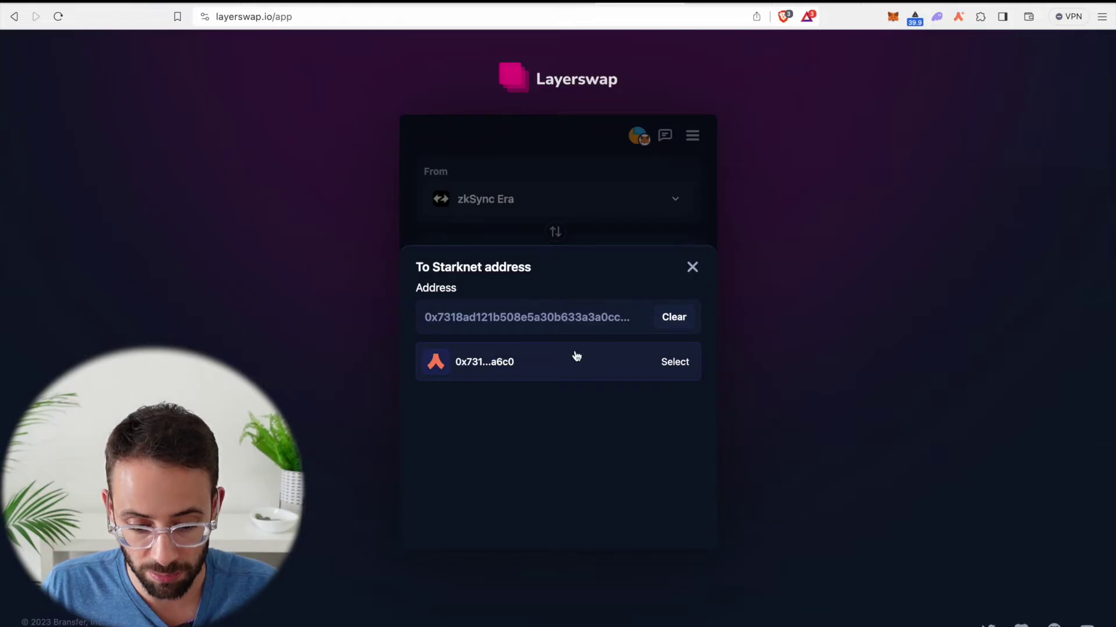
pyautogui.click(569, 357)
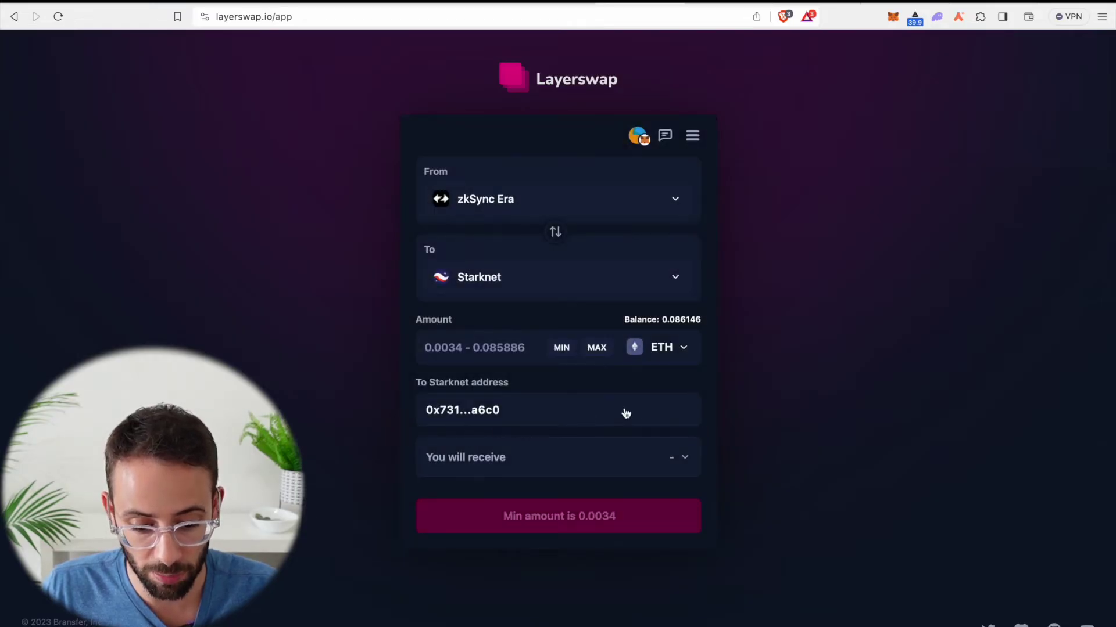
# Enter 0.03 ETH as the amount and submit the swap, receiving 0.028269 ETH
pyautogui.click(509, 347)
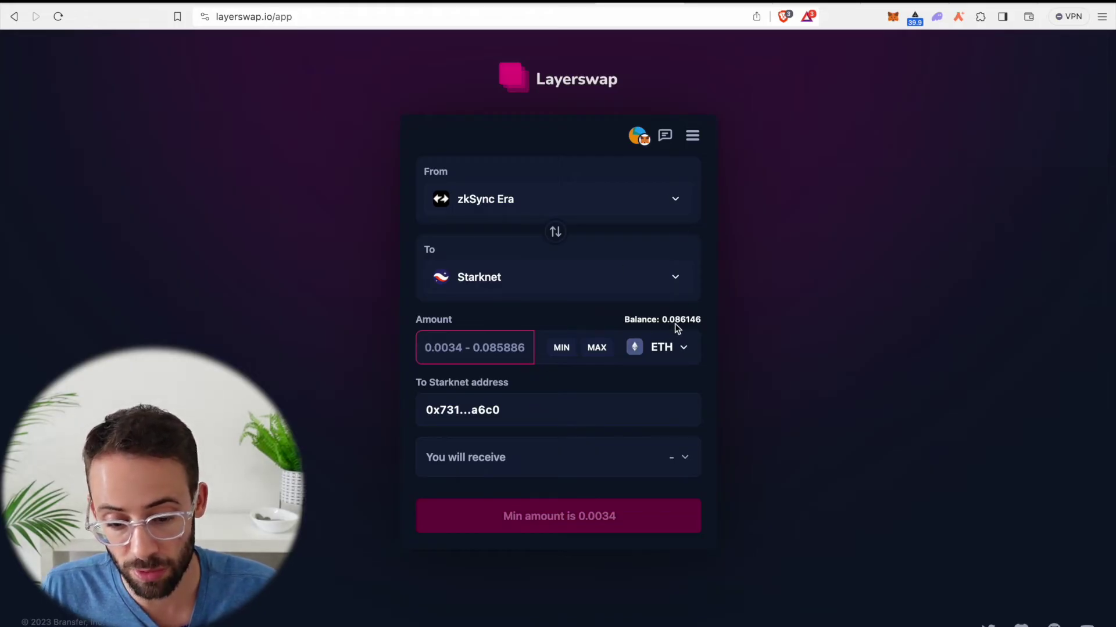
pyautogui.write('0.')
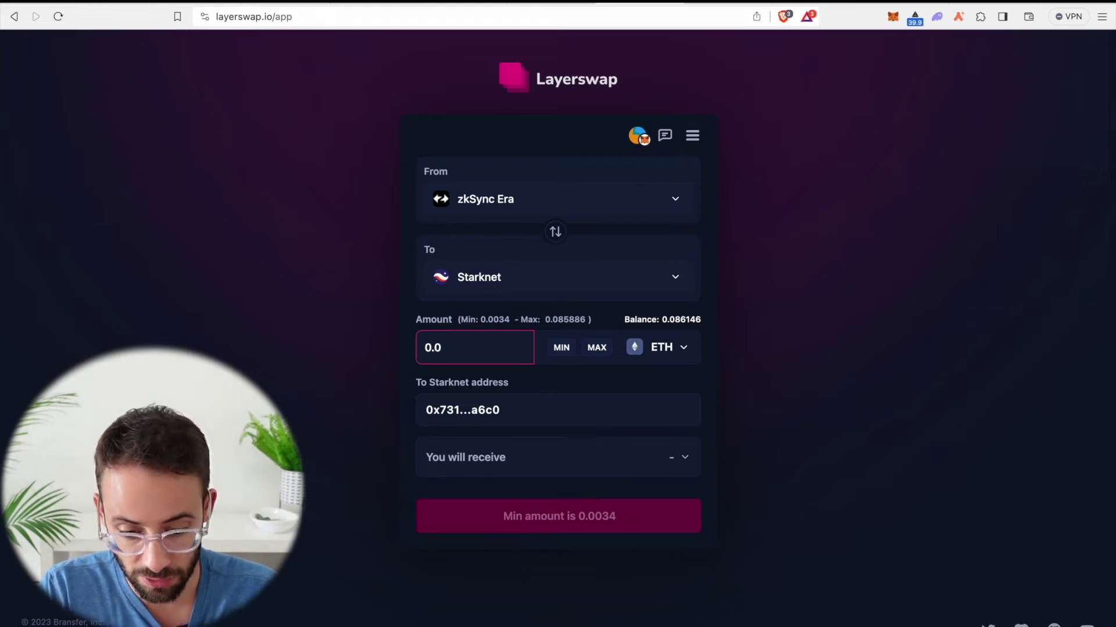
pyautogui.write('03')
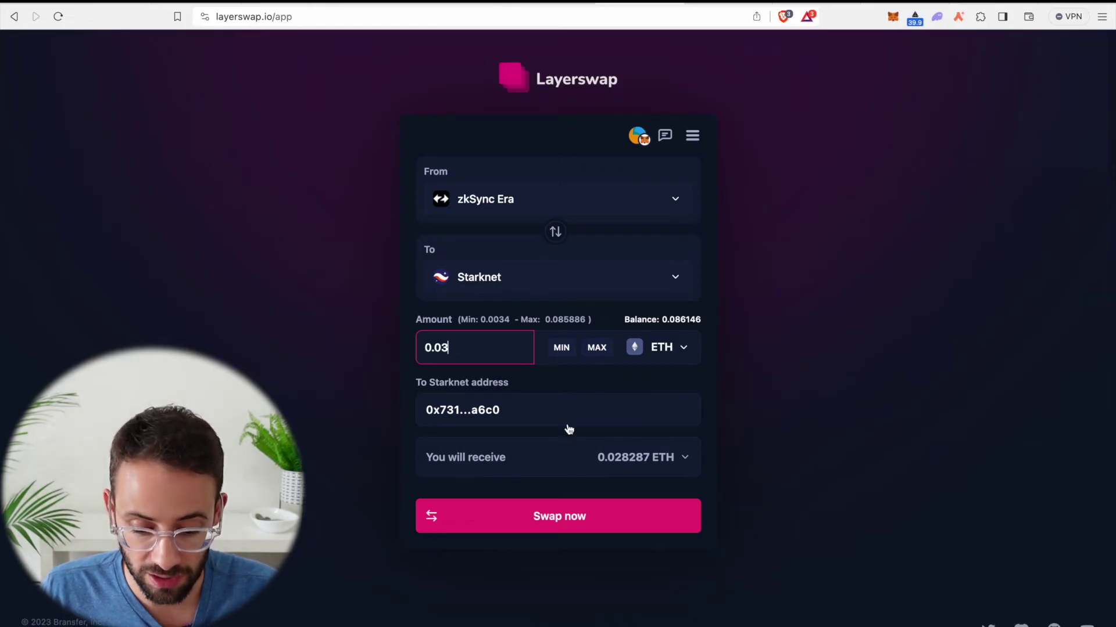
pyautogui.click(568, 520)
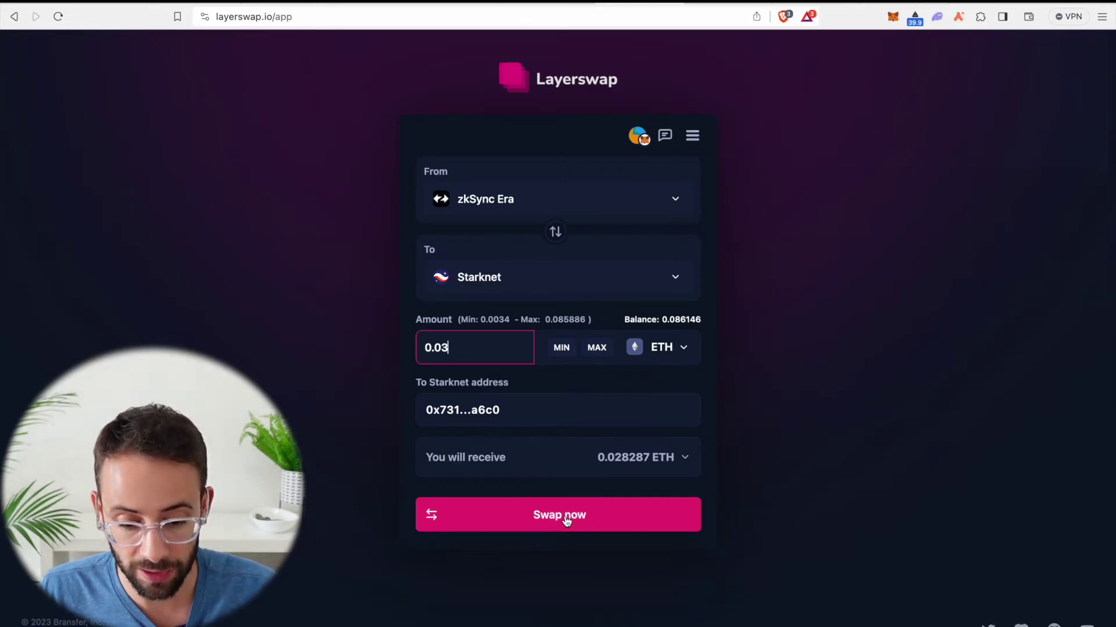
pyautogui.click(567, 520)
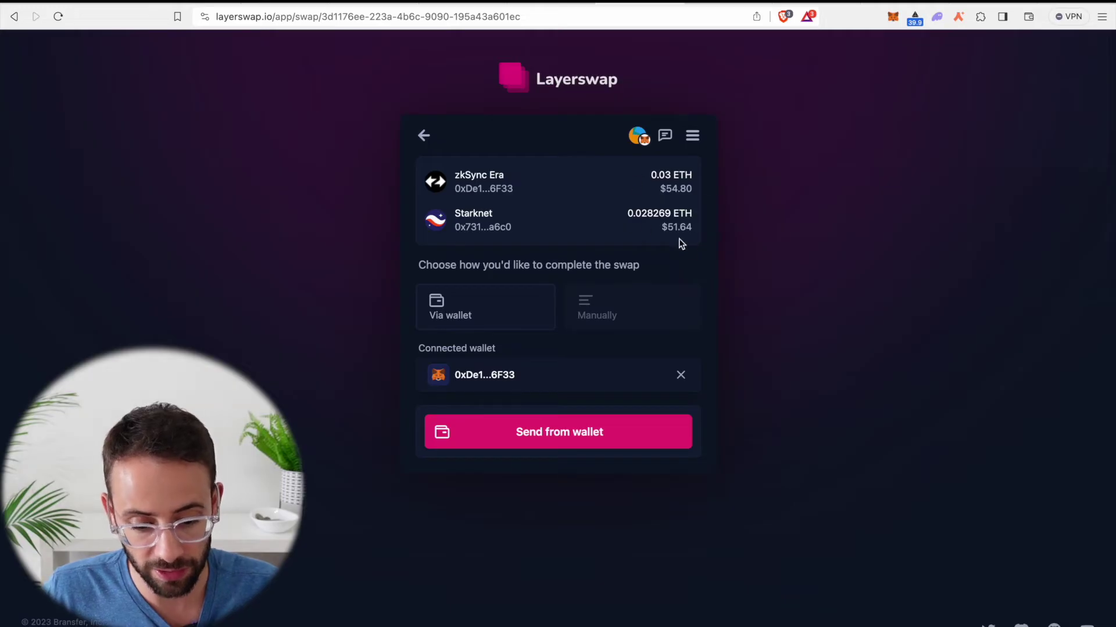
# Send the 0.03 ETH deposit via MetaMask, then check the $51.28 balance in Argent X
pyautogui.click(573, 432)
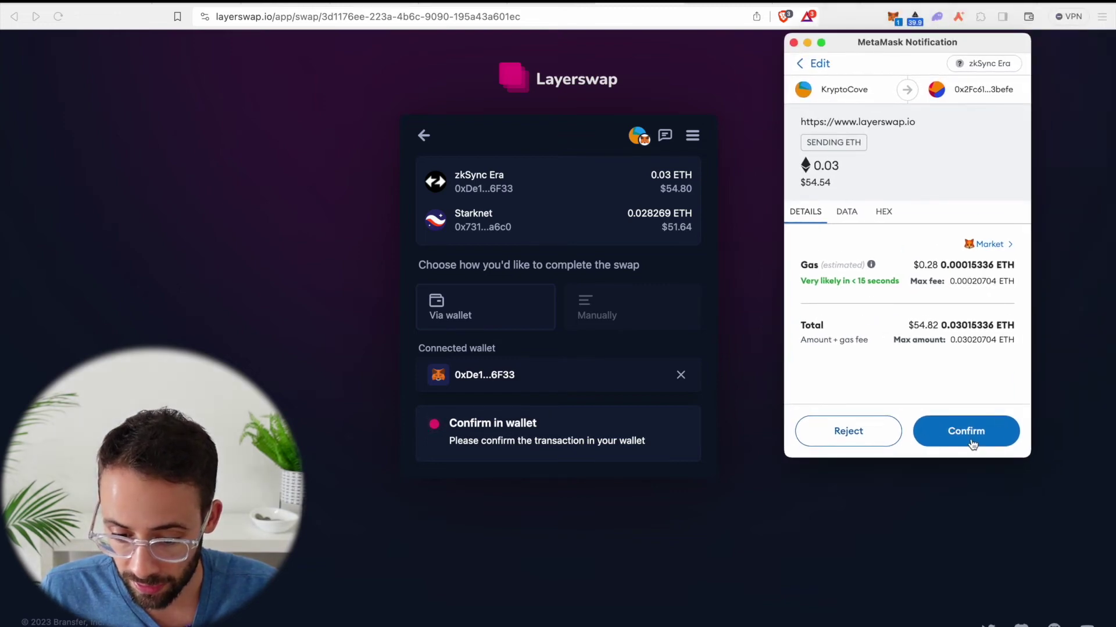
pyautogui.click(971, 443)
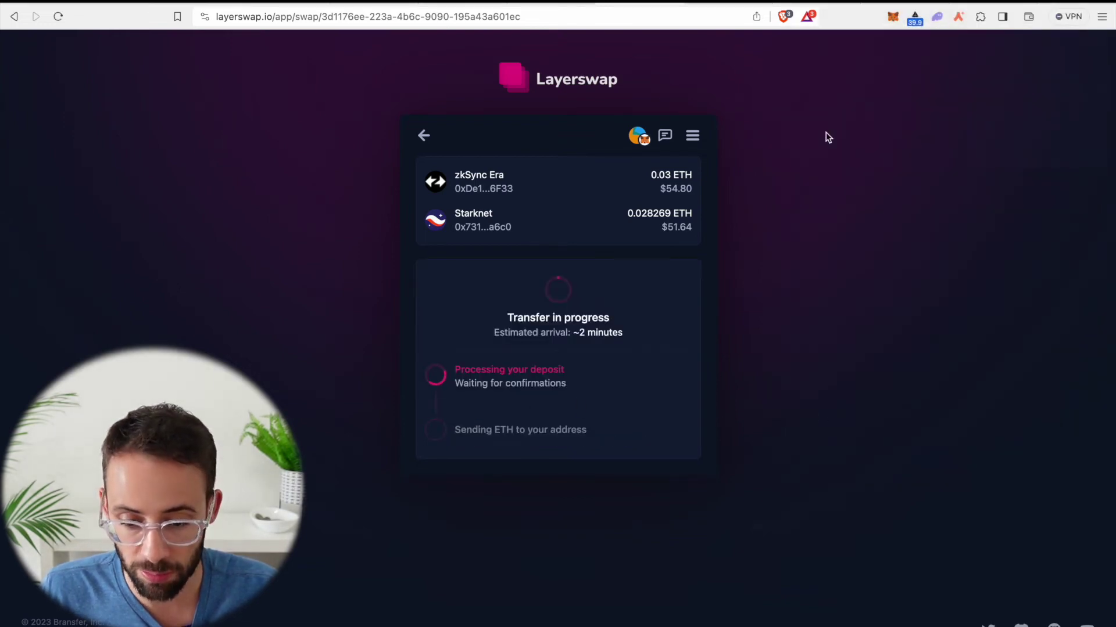
pyautogui.click(959, 18)
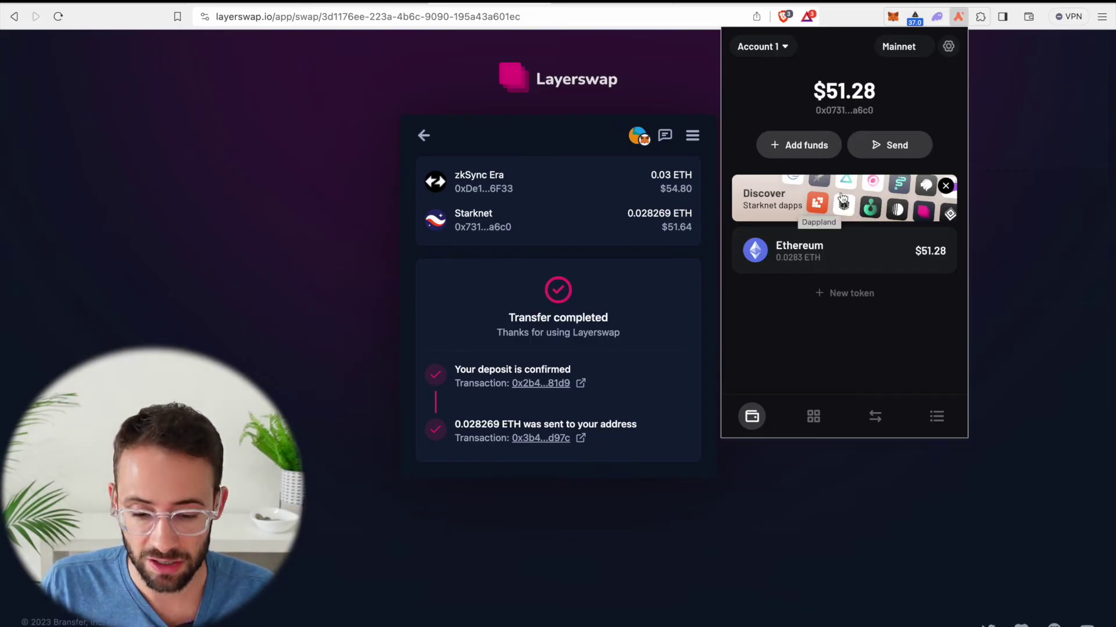
pyautogui.click(840, 202)
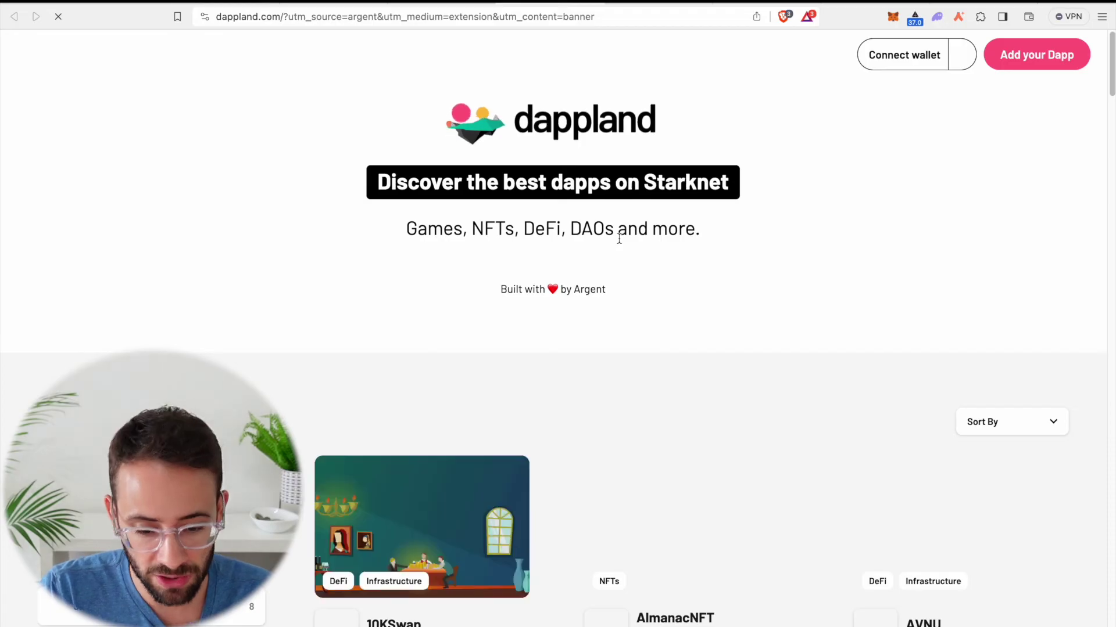
# Scroll Dappland to the Starknet.id card and open its dapp page
pyautogui.scroll(-2, 587, 369)
pyautogui.scroll(-5, 587, 369)
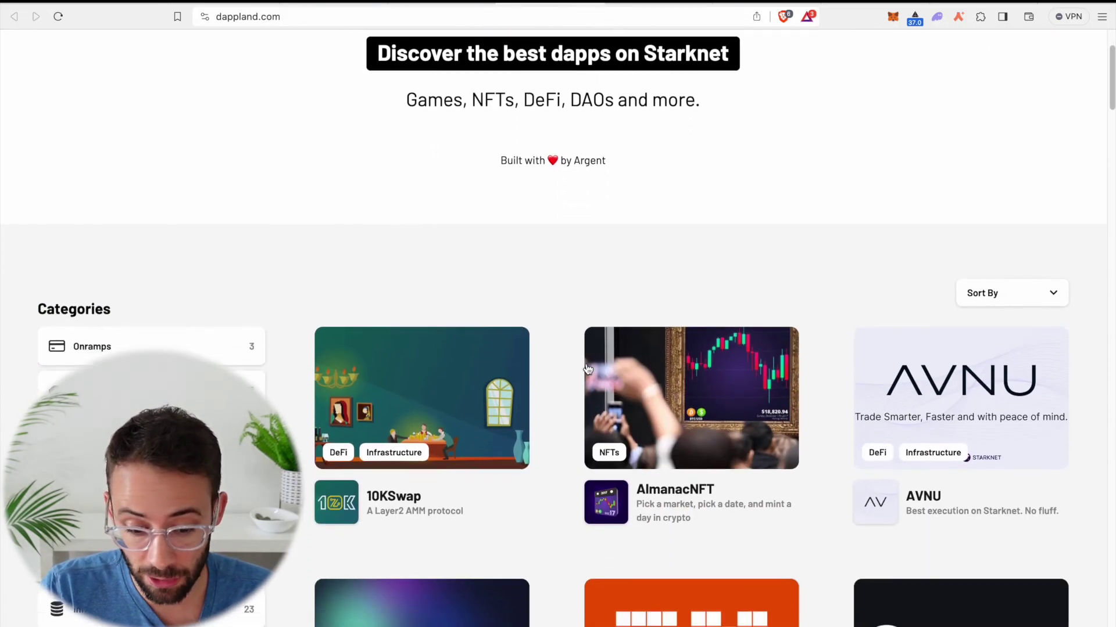
pyautogui.scroll(-5, 587, 369)
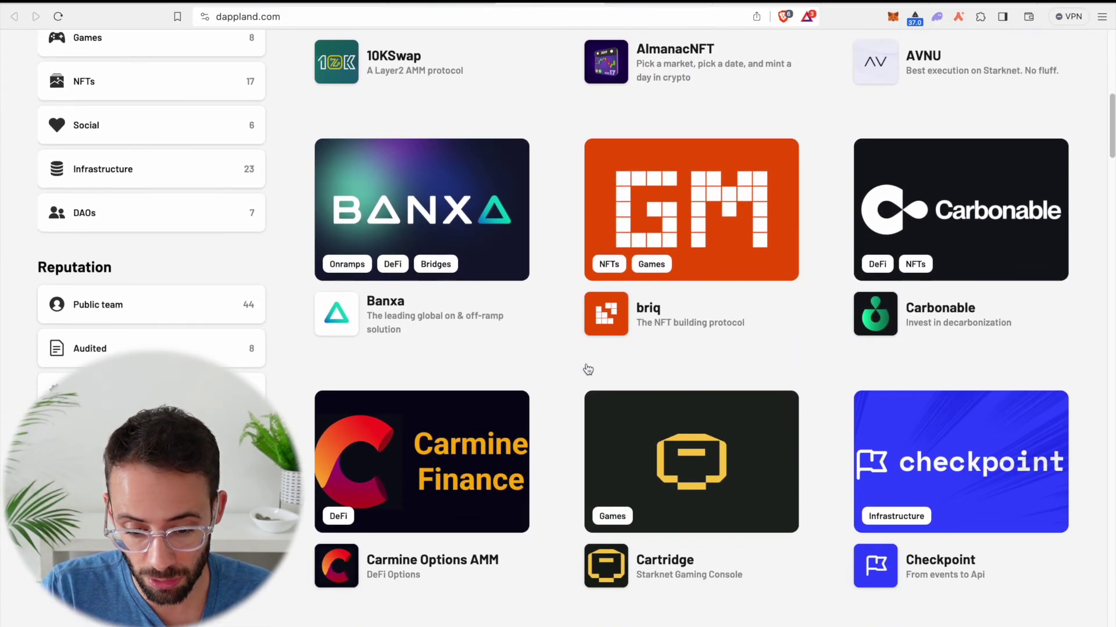
pyautogui.scroll(-5, 588, 367)
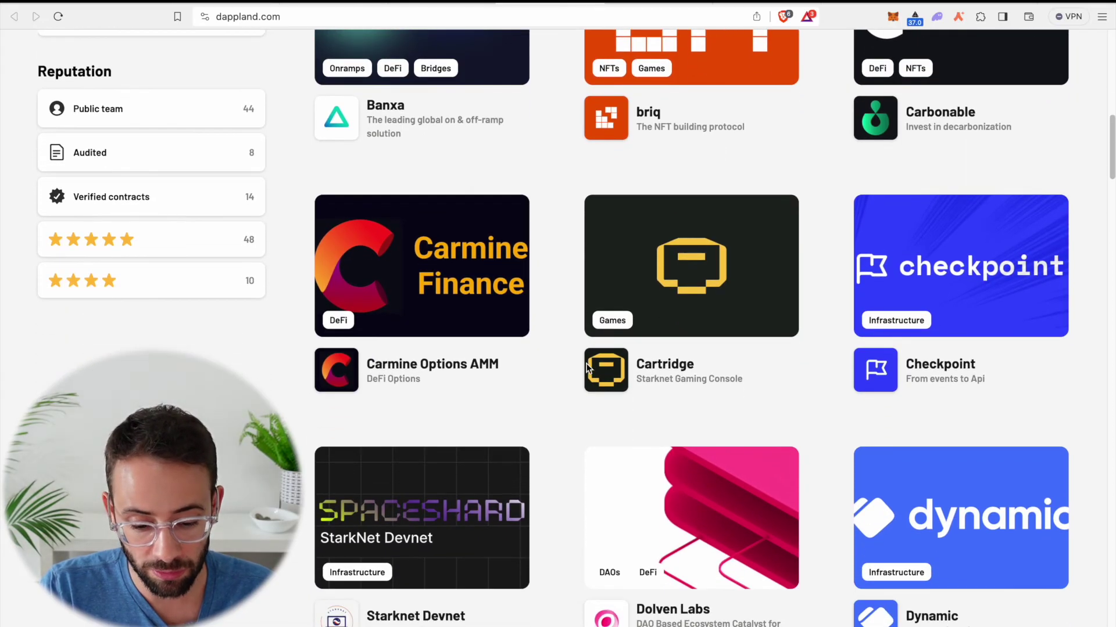
pyautogui.scroll(-10, 587, 369)
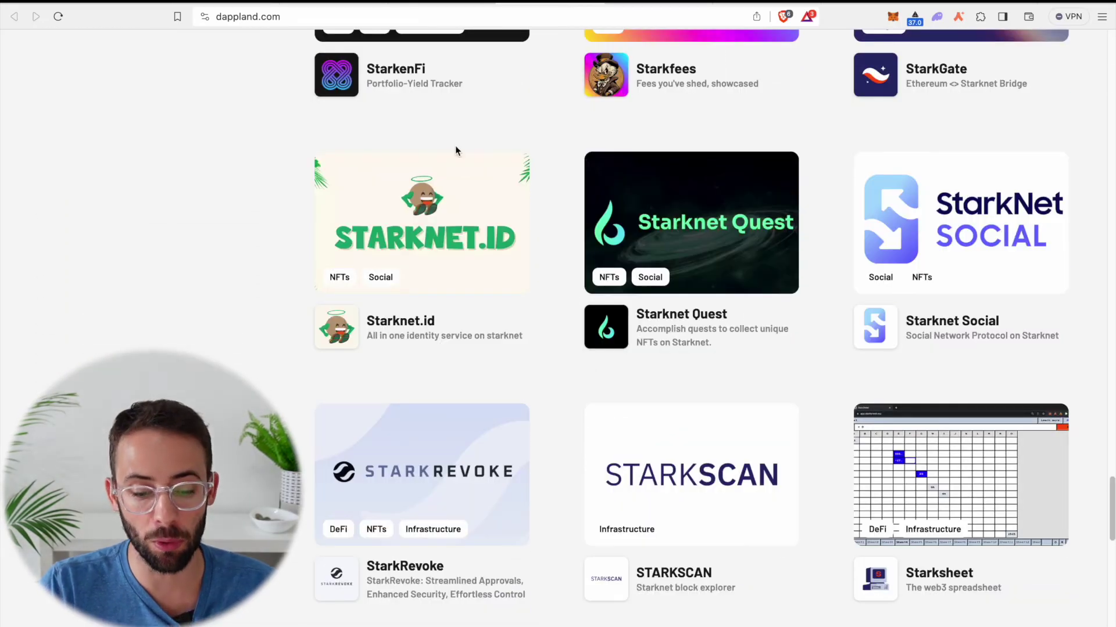
pyautogui.click(419, 248)
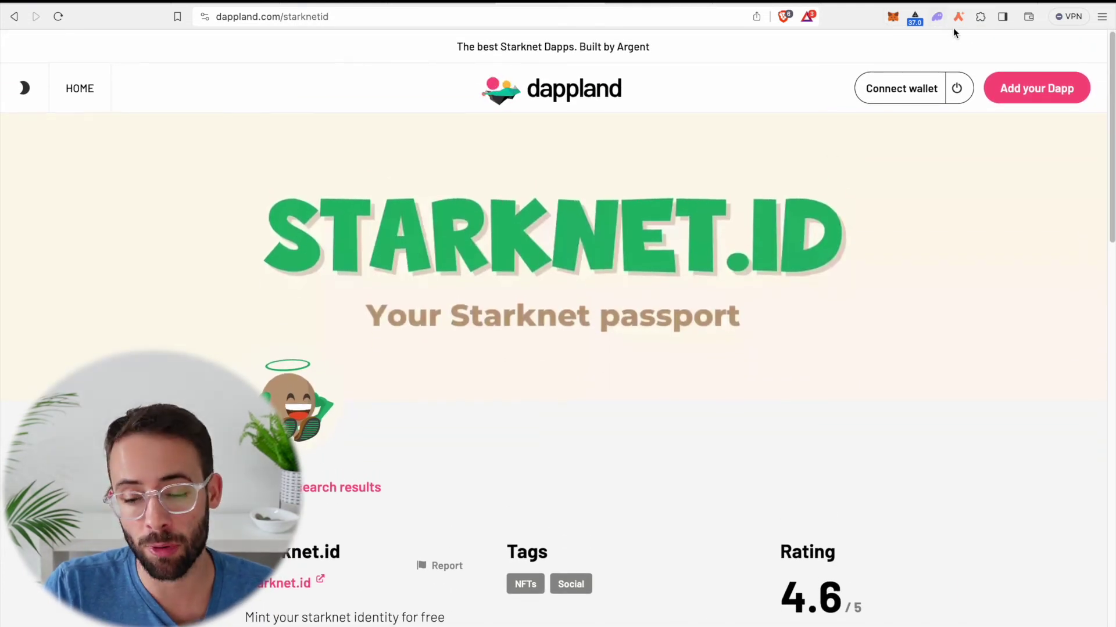
# Copy the Argent X wallet address and start connecting the wallet to Starknet.id
pyautogui.click(956, 21)
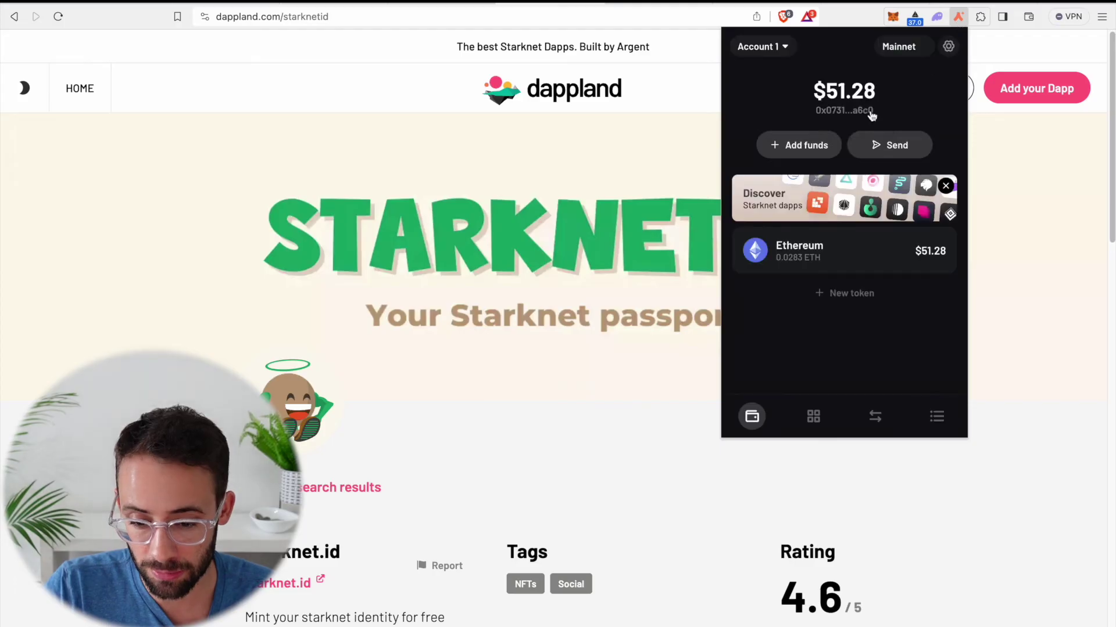
pyautogui.click(835, 114)
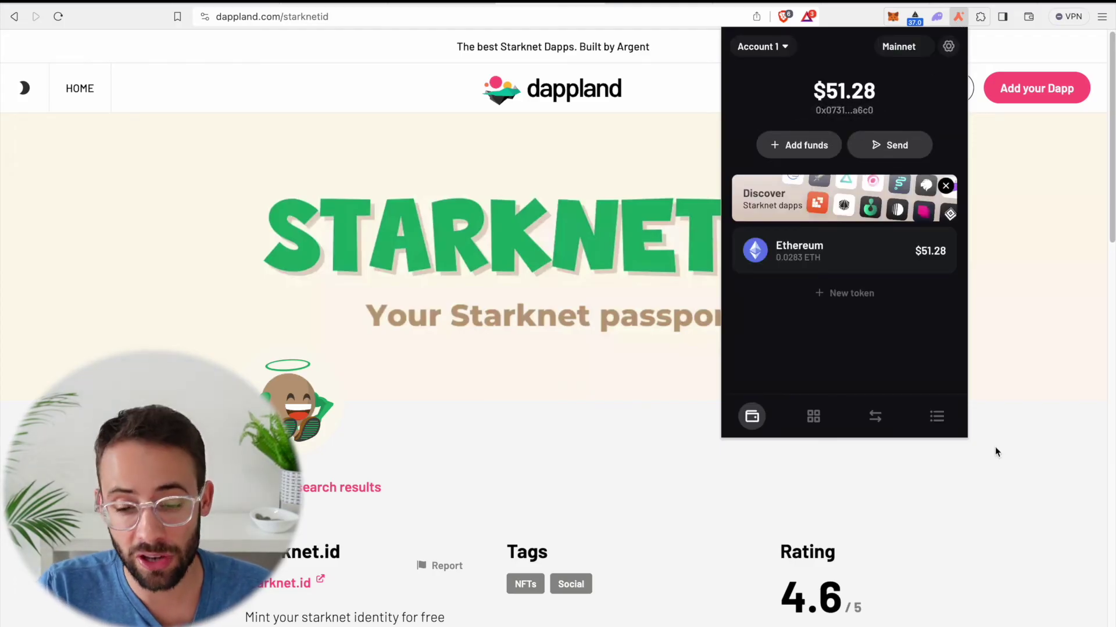
pyautogui.click(1028, 412)
pyautogui.click(913, 89)
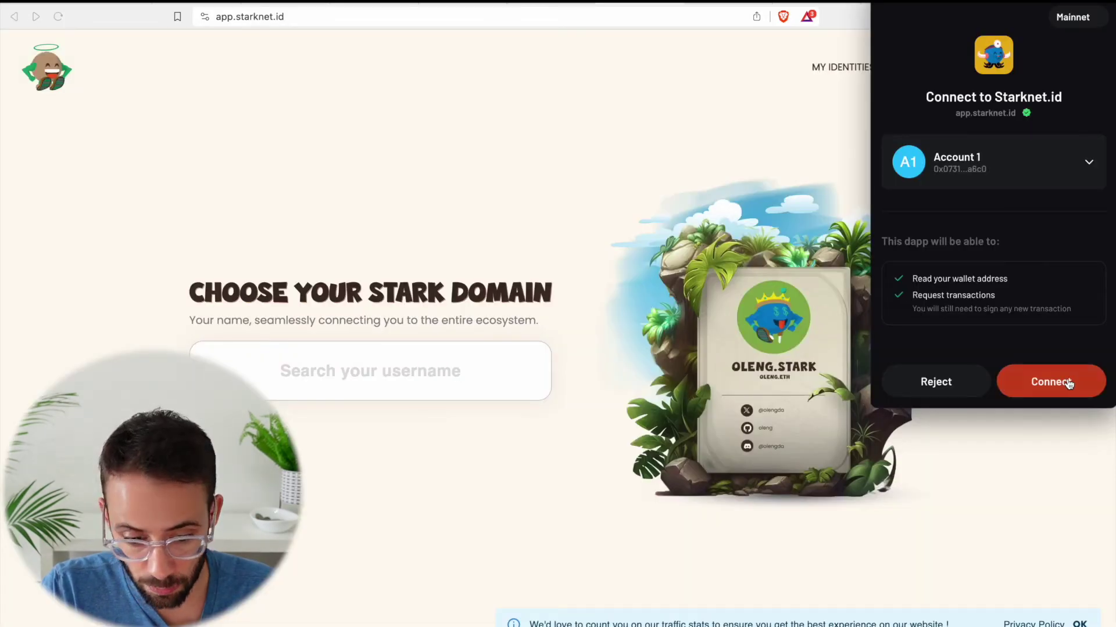
# Approve the Argent X connection and open registration for the kryptocove.stark domain
pyautogui.click(1067, 382)
pyautogui.click(445, 370)
pyautogui.write('kr')
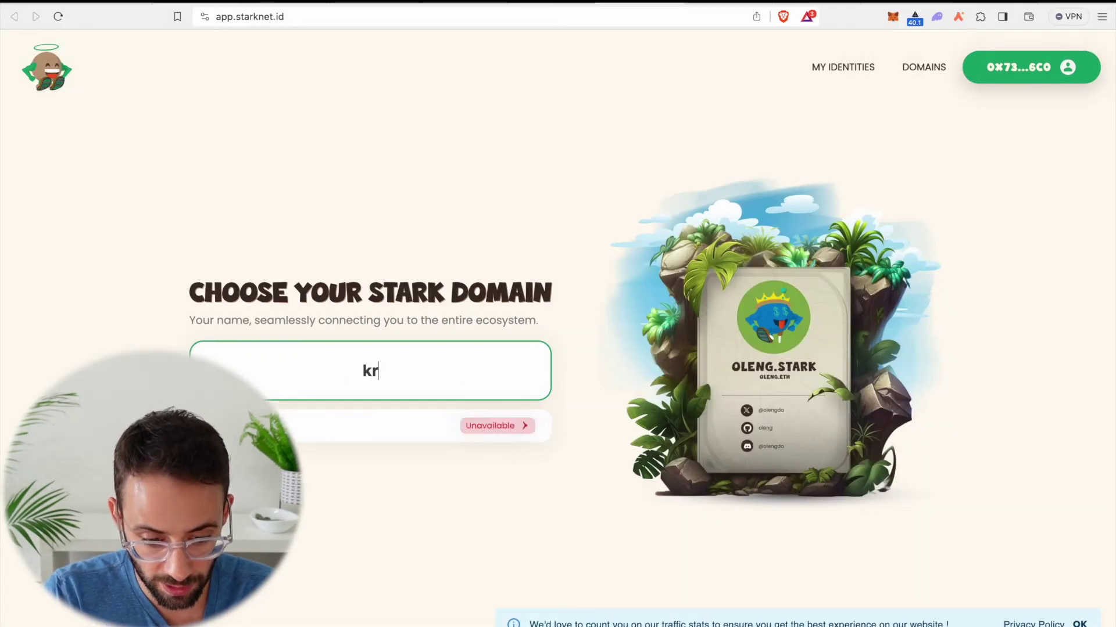
pyautogui.write('yptocove')
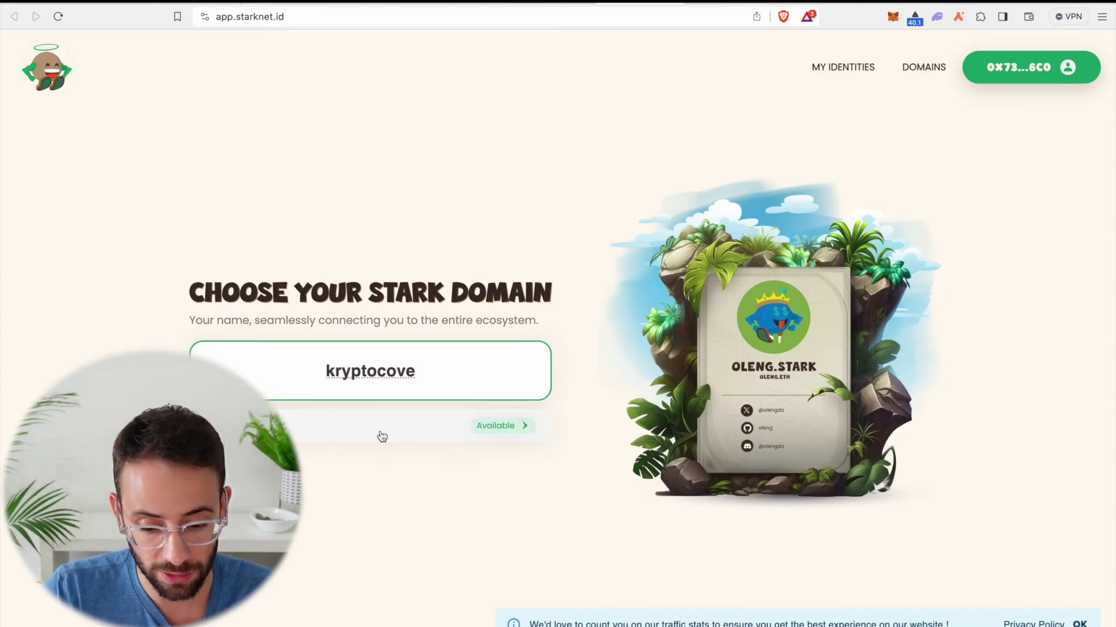
pyautogui.click(390, 434)
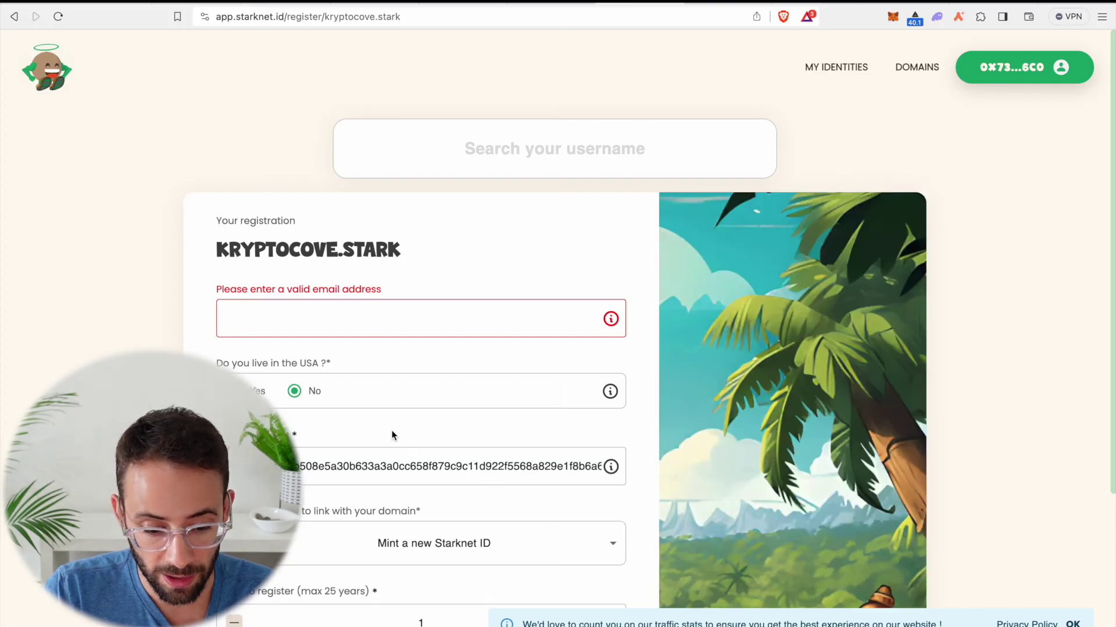
# Register kryptocove.stark for one year at a total of 0.009 ETH
pyautogui.click(466, 317)
pyautogui.scroll(-5, 465, 316)
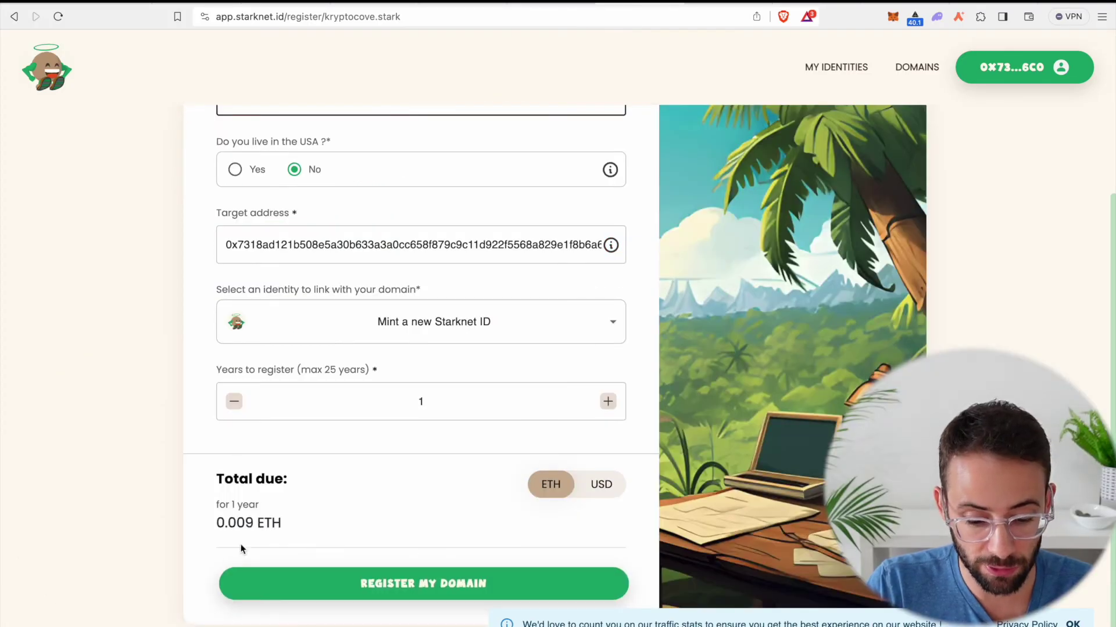
pyautogui.click(407, 588)
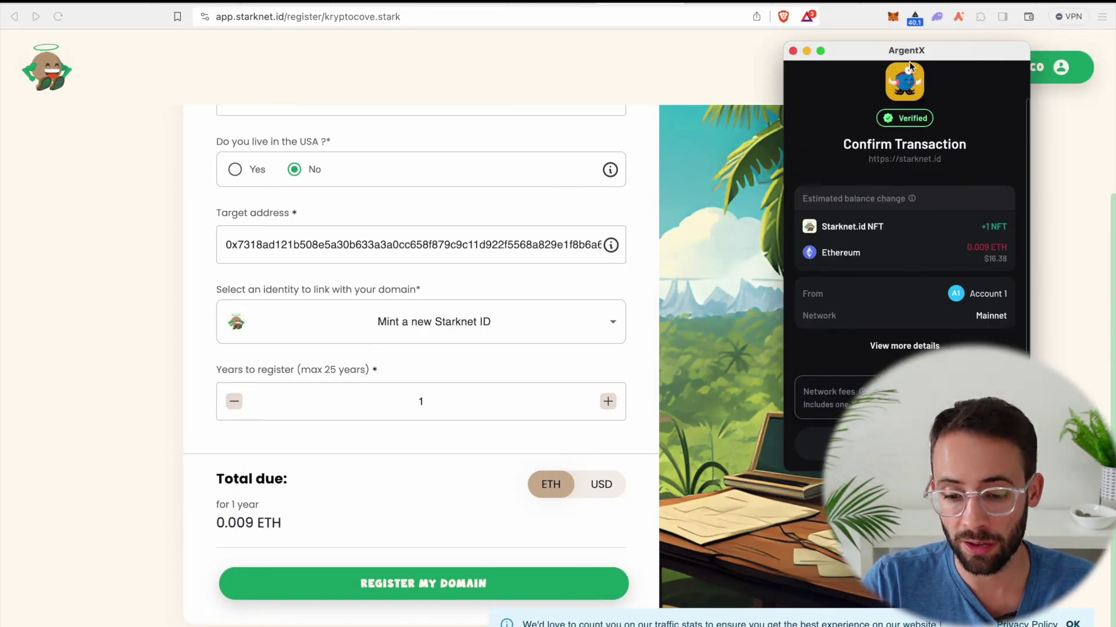
# Confirm the 0.009 ETH kryptocove.stark purchase transaction in Argent X
pyautogui.moveTo(872, 47); pyautogui.dragTo(745, 50)
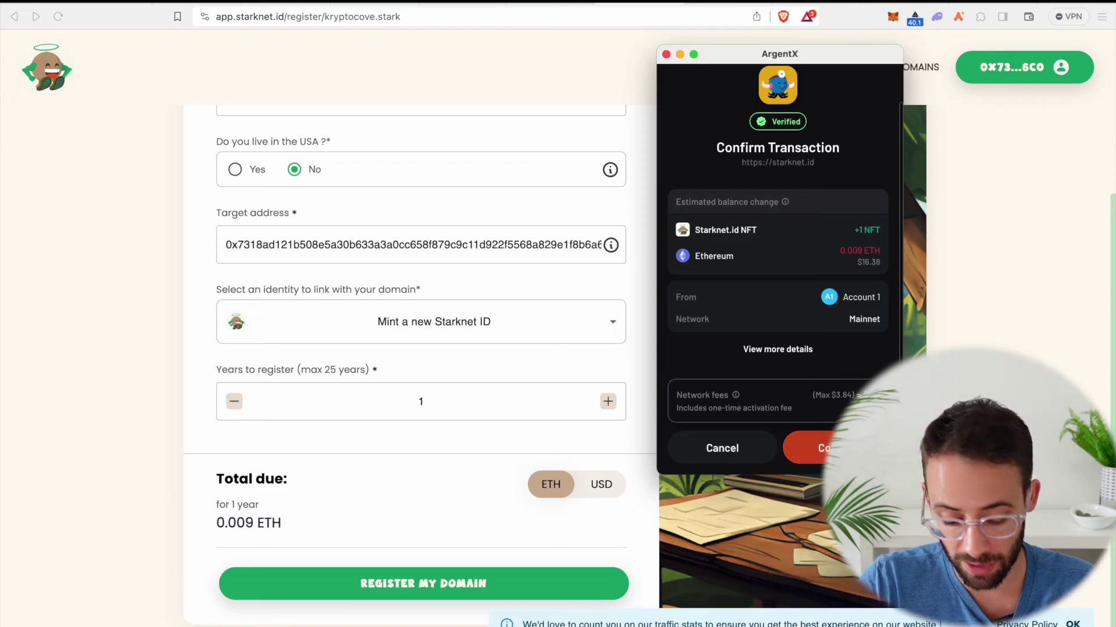
pyautogui.click(813, 448)
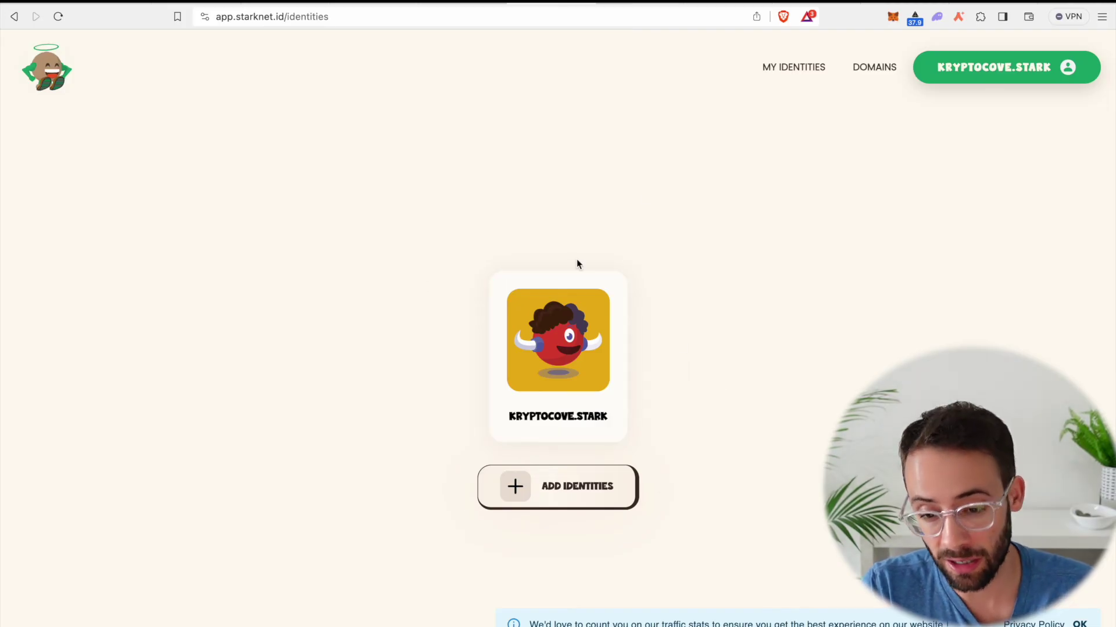
# Open Argent X to confirm the kryptocove.stark name and $32.84 (0.0181 ETH) balance
pyautogui.click(958, 17)
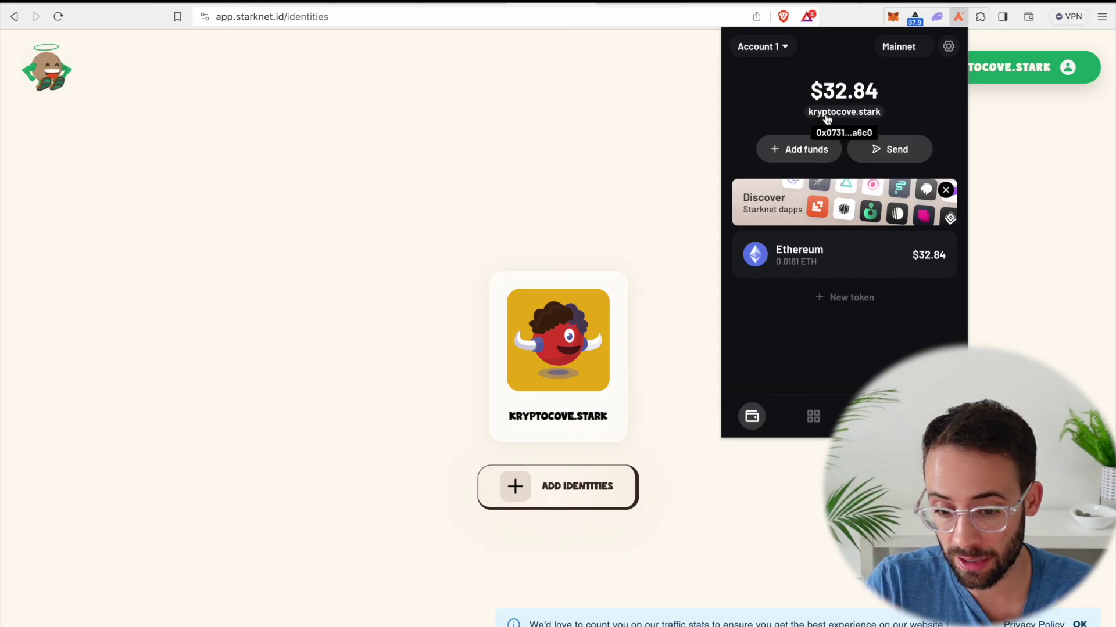